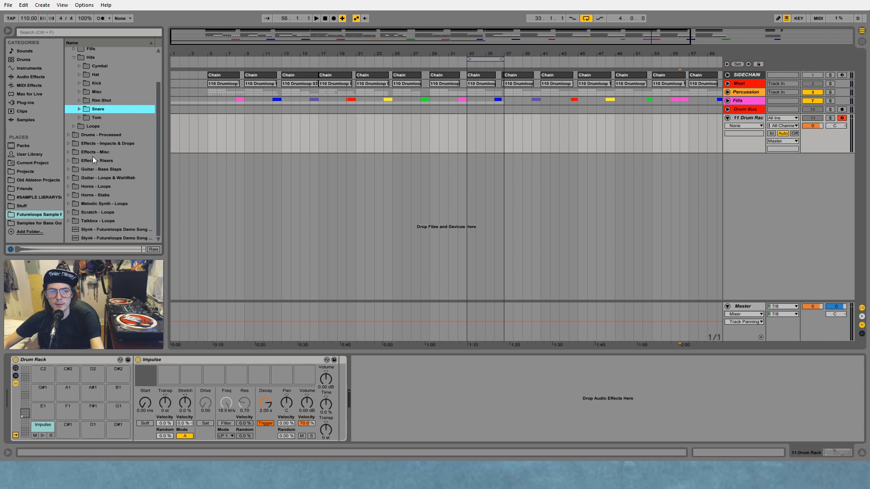
Step: Load Tom High 01.wav through Tom High 05.wav from the Tom folder into Impulse's first five sample slots, in order
left_click(209, 141)
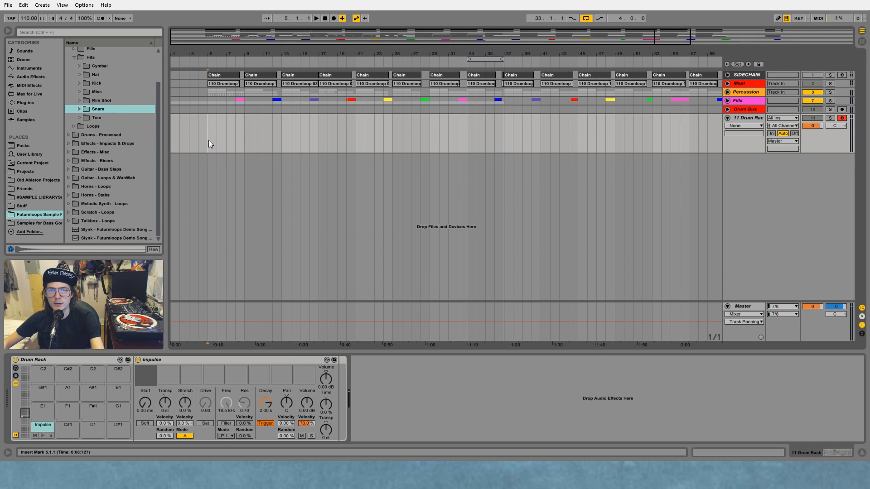
left_click(81, 118)
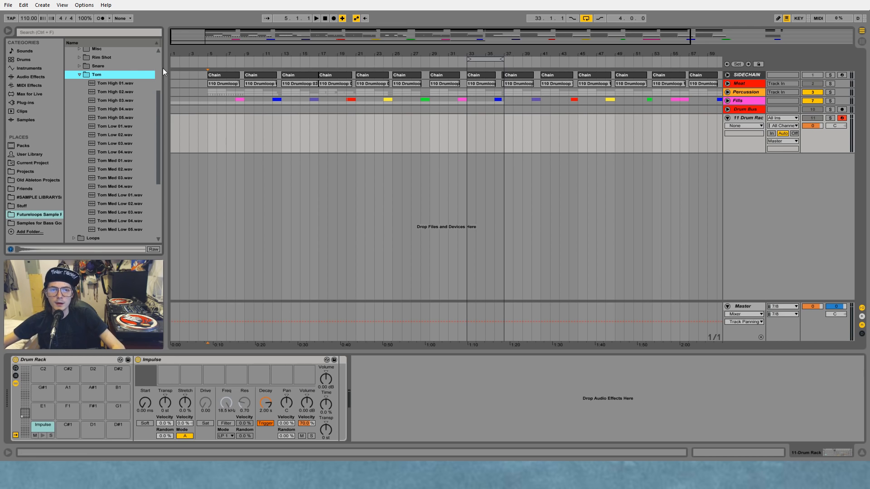
left_click_drag(103, 84, 171, 375)
left_click(110, 92)
left_click_drag(105, 99, 191, 375)
left_click_drag(113, 110, 213, 376)
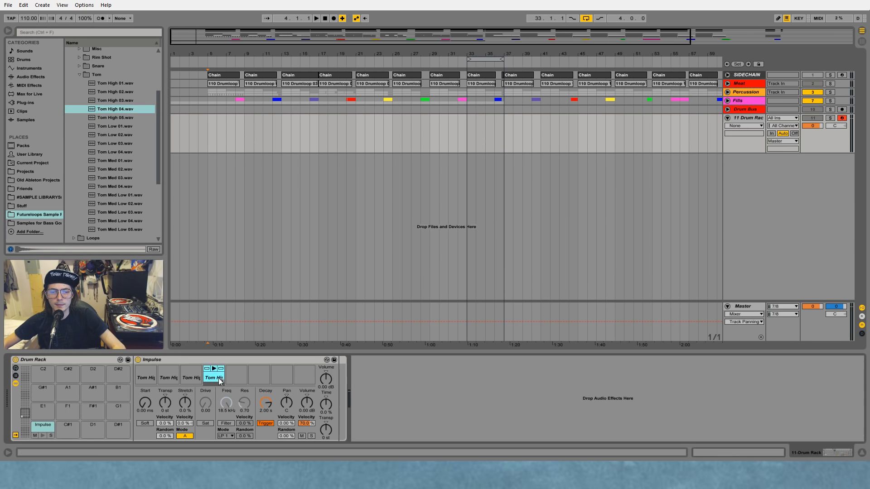
left_click_drag(116, 118, 240, 378)
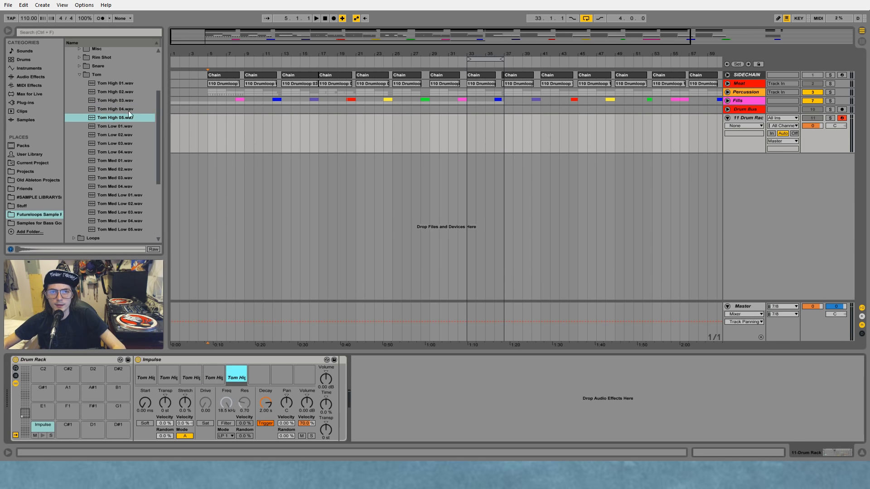
Step: Fill Impulse's last three sample slots with Tom High 01.wav, Tom High 02.wav and Tom High 03.wav
left_click_drag(119, 84, 263, 376)
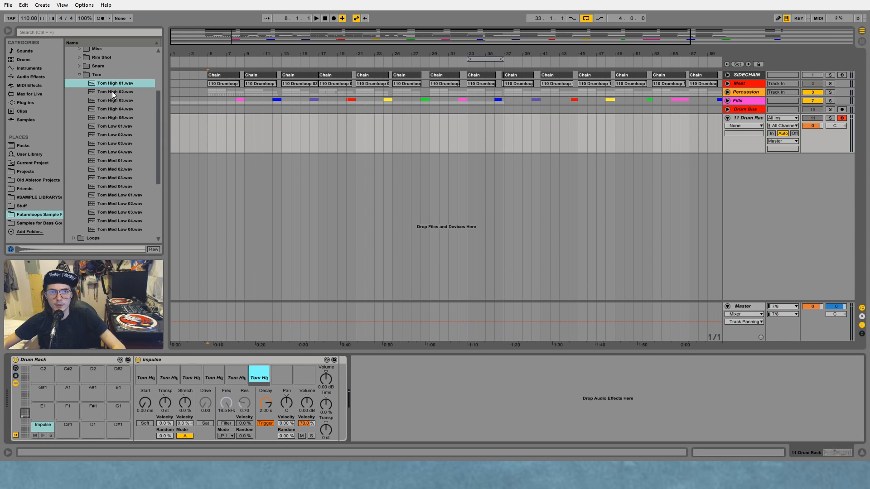
left_click_drag(112, 91, 281, 376)
left_click_drag(116, 100, 303, 377)
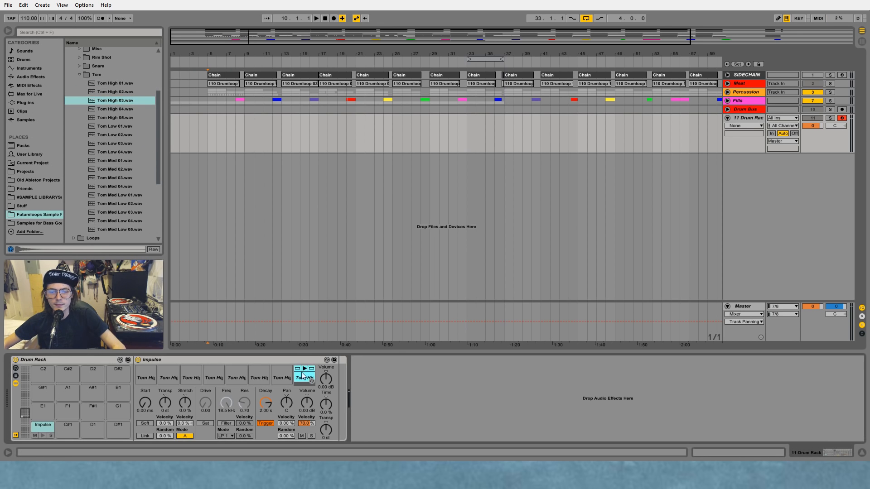
Step: Solo the 11 Drum Rack track and audition the third tom slot and the Impulse pad
left_click(190, 368)
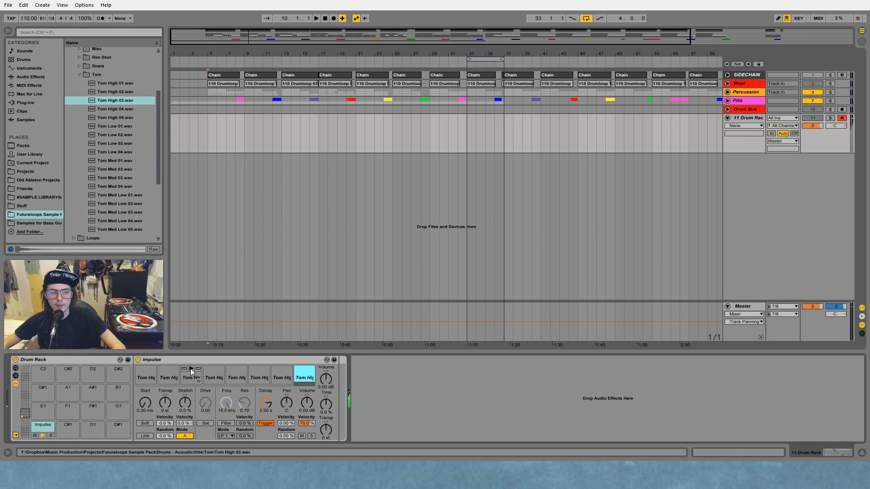
left_click(827, 118)
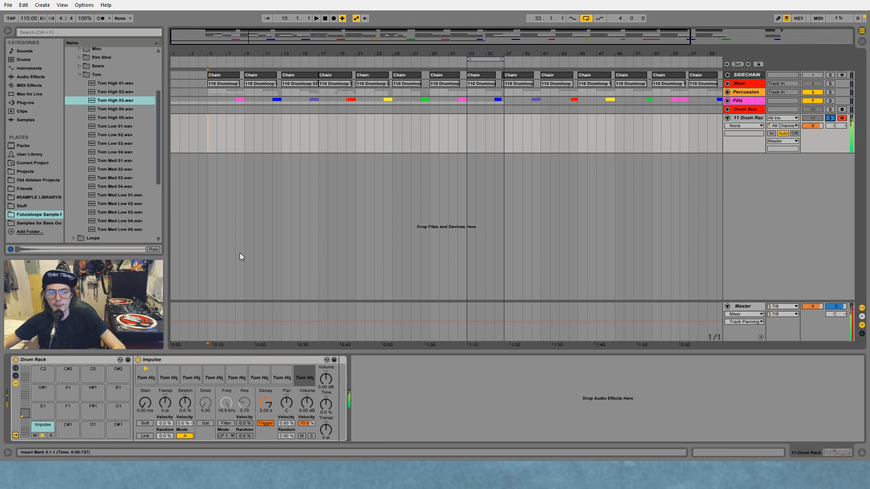
left_click(43, 436)
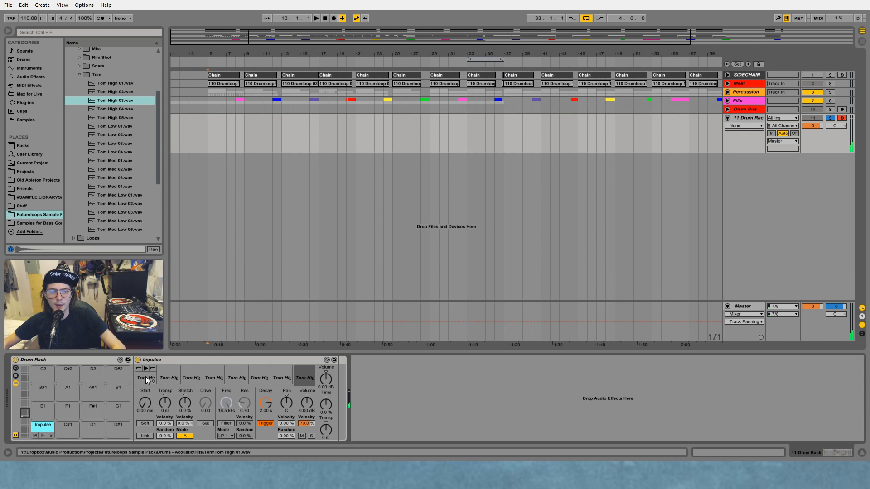
Step: Insert a Random MIDI effect before Impulse with Chance at 100% and Choices at 12, and audition the pad
left_click(167, 360)
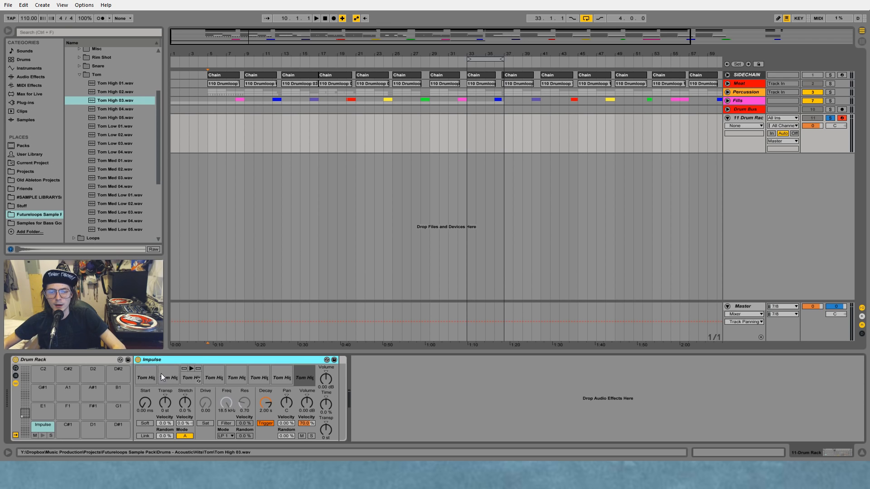
left_click(25, 85)
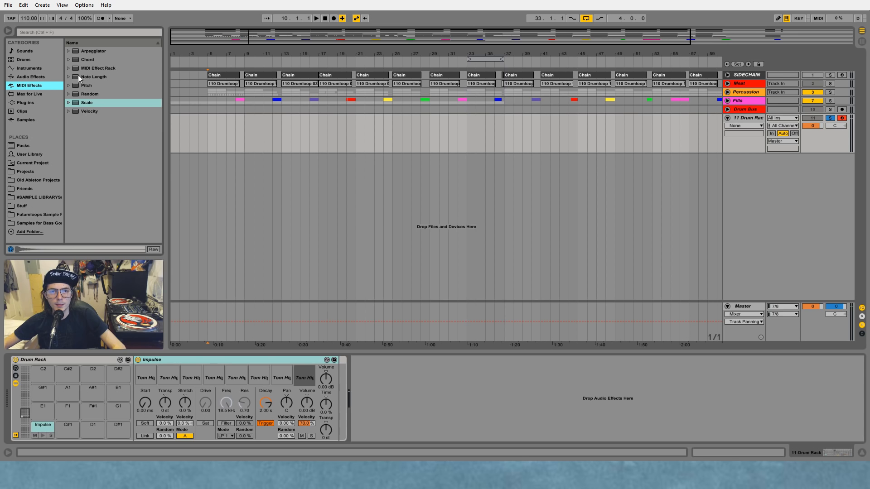
left_click(76, 94)
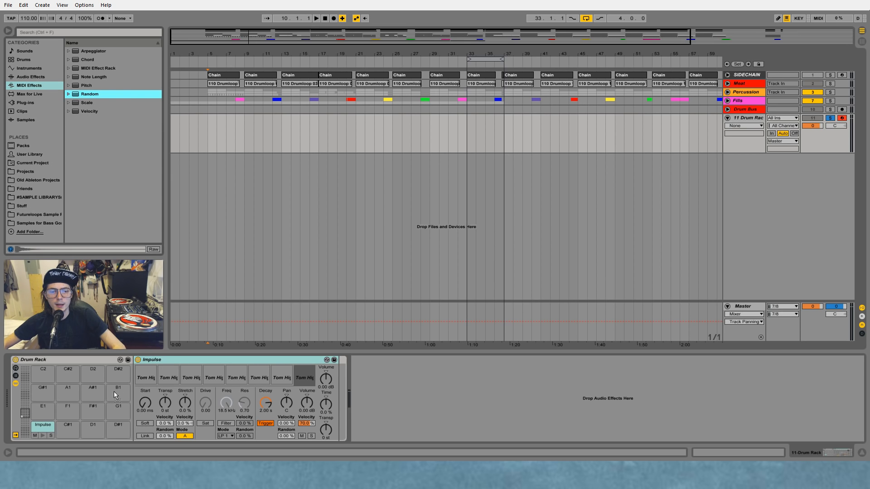
left_click_drag(135, 406, 145, 370)
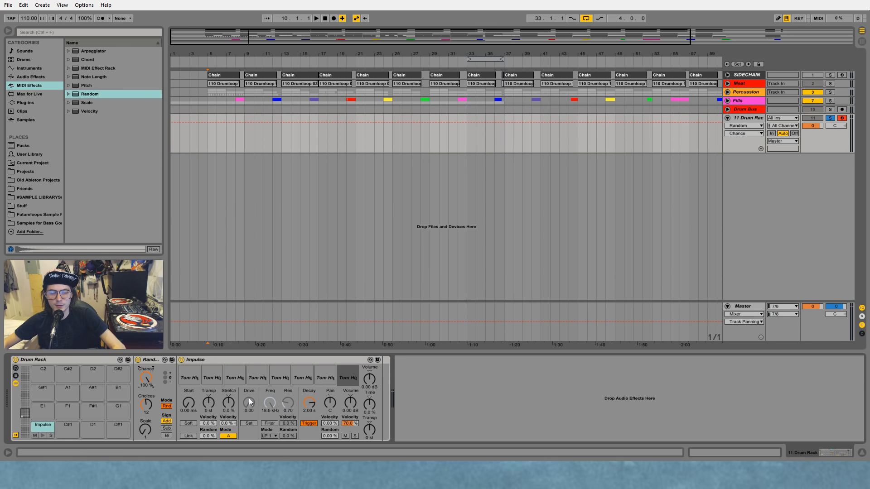
left_click(43, 436)
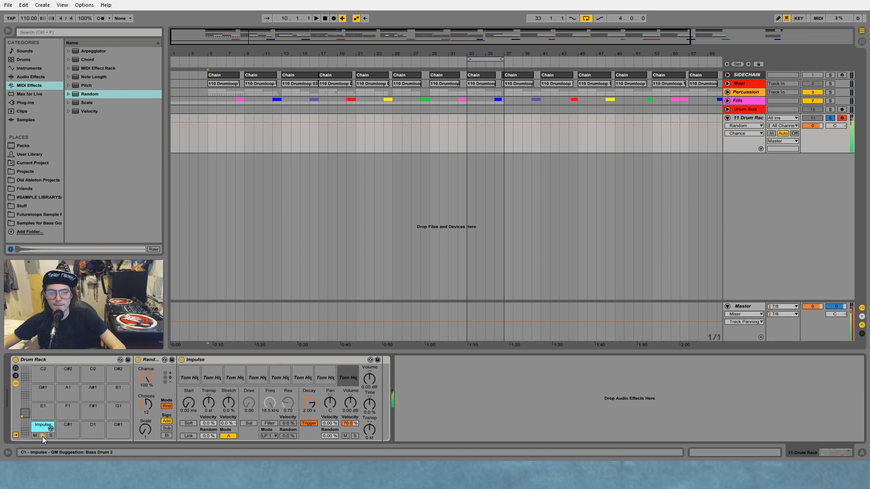
left_click(42, 436)
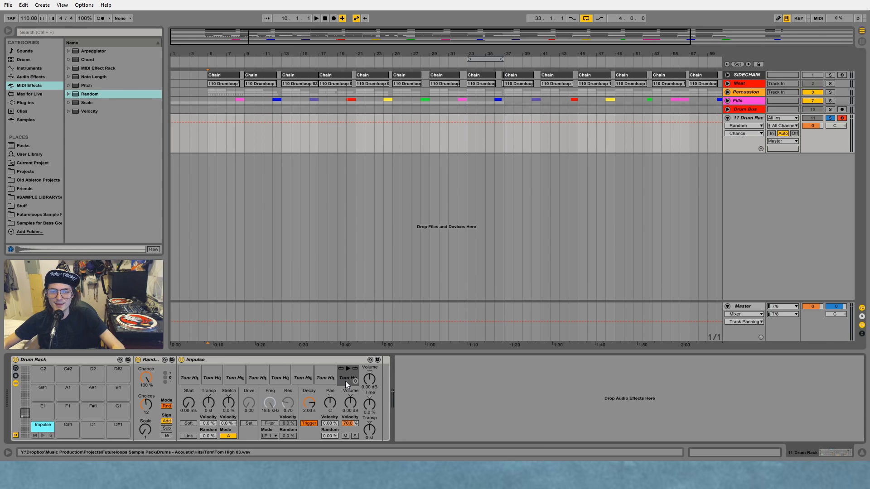
Step: Insert the C Major preset of the Scale effect between Random and Impulse, and audition the Impulse pad
left_click(69, 103)
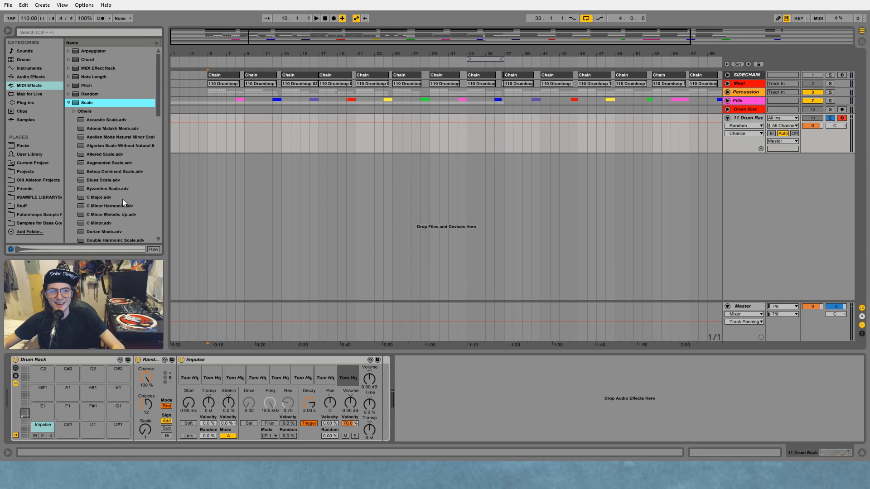
scroll(122, 199, "down", 2)
left_click_drag(96, 162, 170, 379)
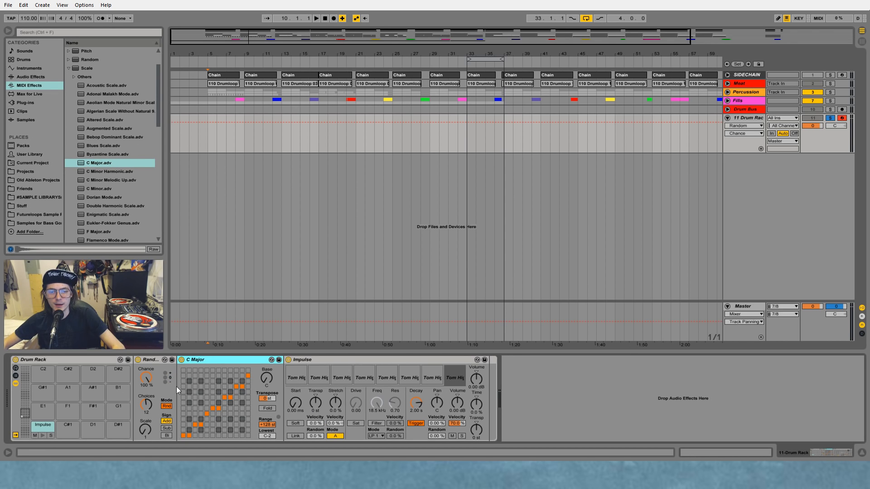
left_click(40, 435)
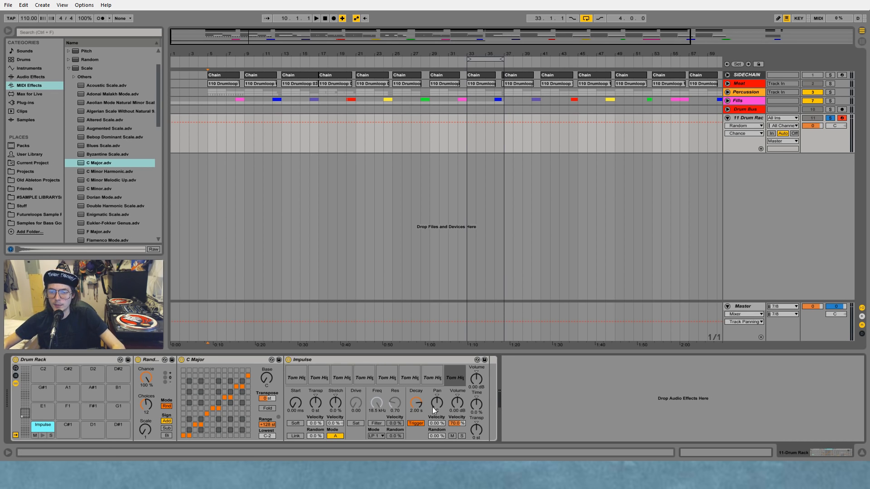
left_click(453, 381)
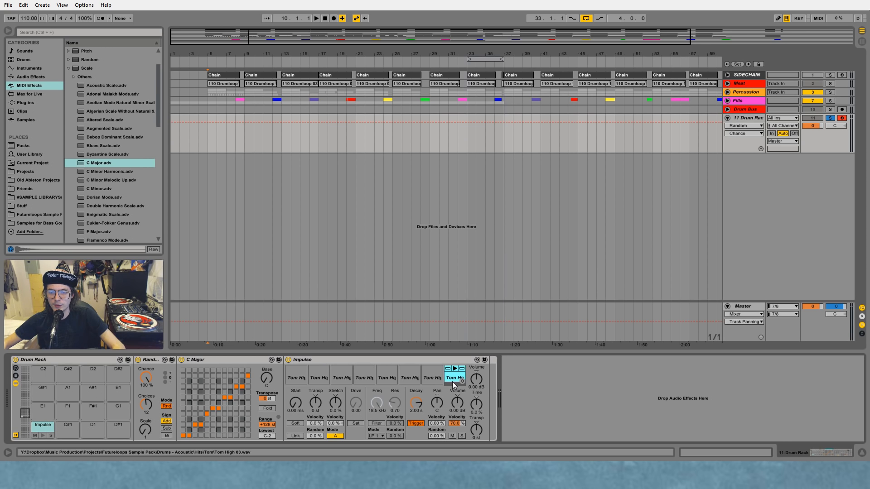
right_click(436, 437)
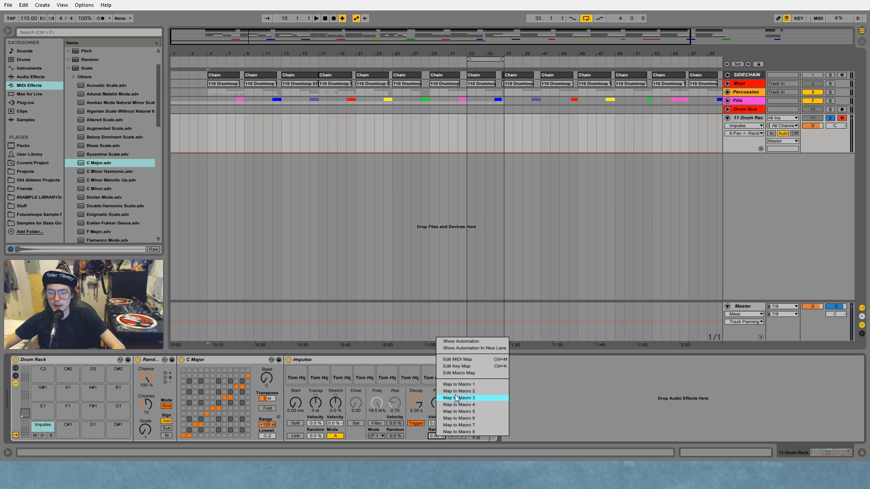
left_click(352, 353)
Step: Group the Random, C Major and Impulse devices into an Instrument Rack
left_click(323, 360)
left_click(158, 360, "shift")
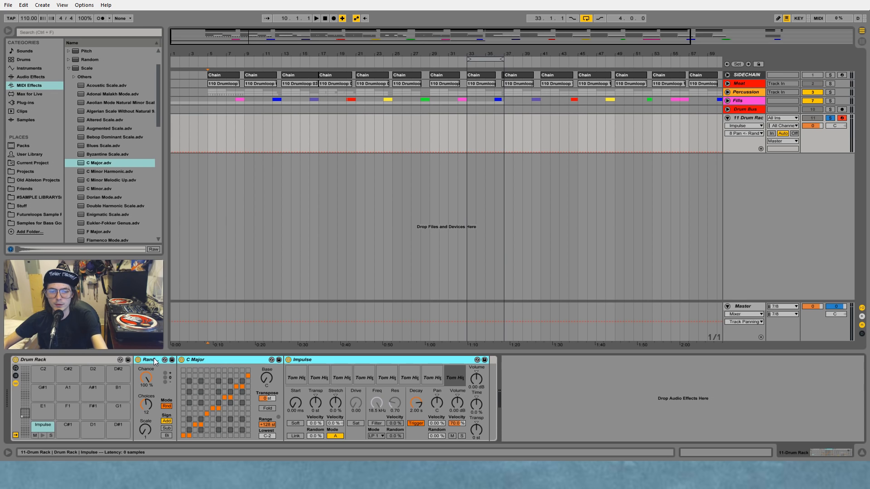
key("ctrl+g")
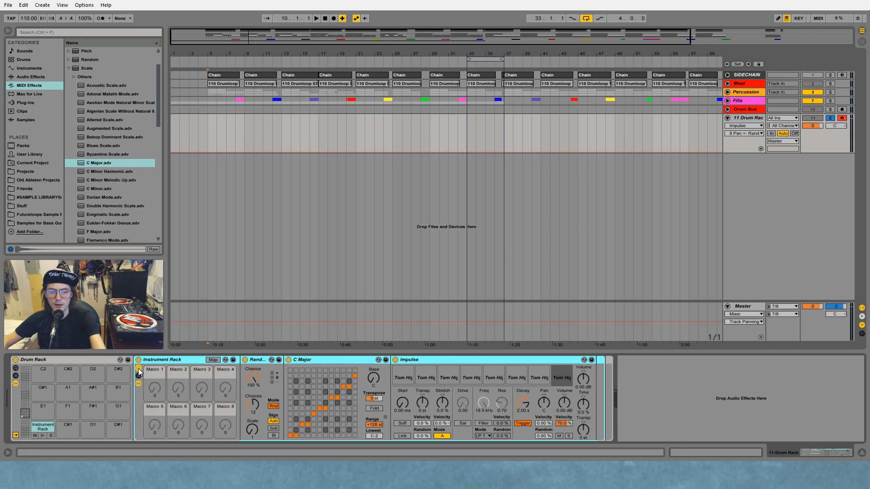
Step: Map the random pan amount of Impulse slots 8, 7, 6 and 5 to Macro 1 of the Instrument Rack
left_click(562, 378)
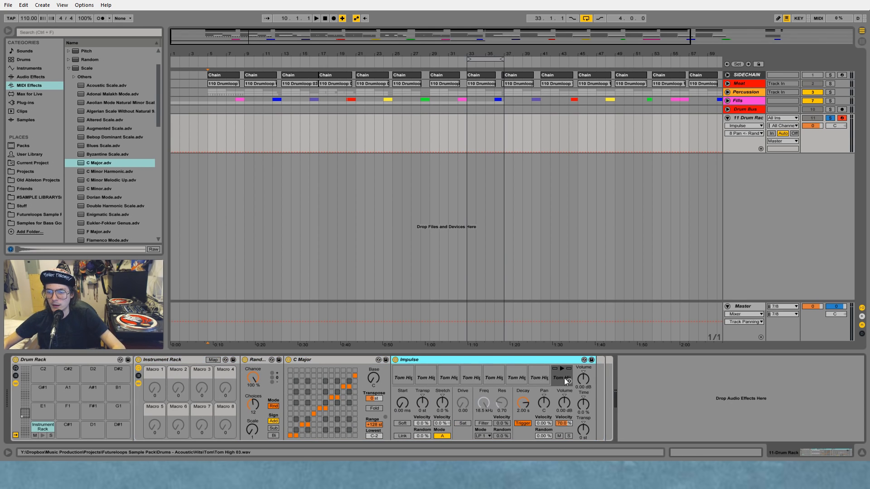
right_click(542, 435)
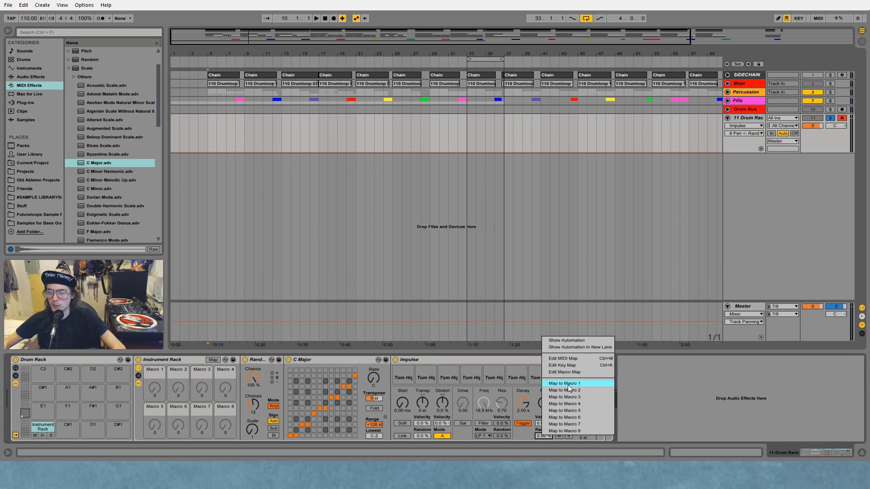
left_click(567, 385)
left_click(537, 378)
right_click(542, 435)
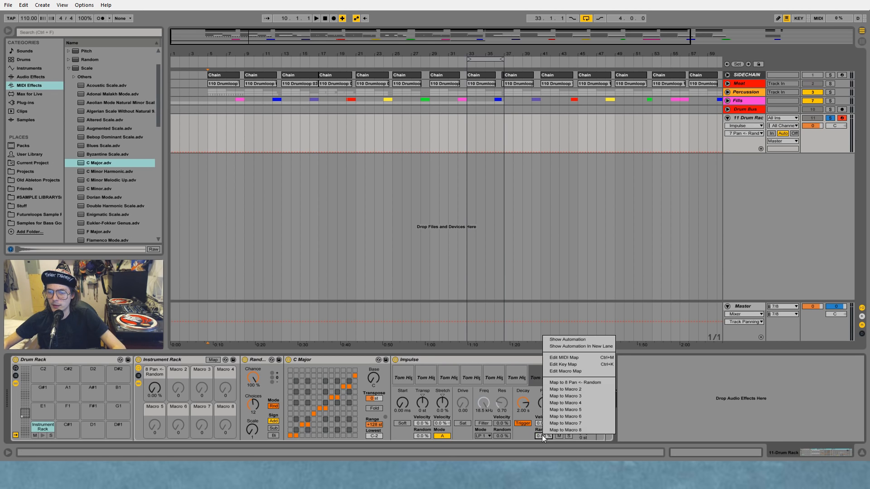
left_click(567, 389)
left_click(517, 378)
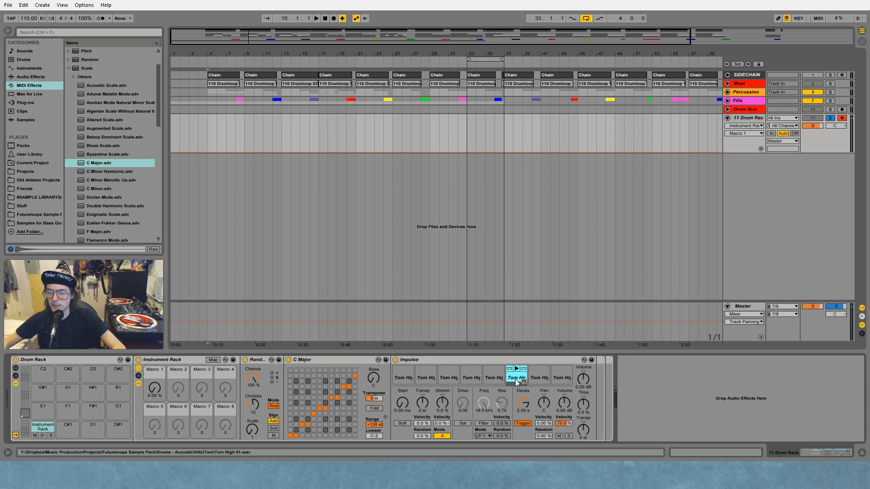
right_click(540, 434)
left_click(564, 388)
left_click(492, 378)
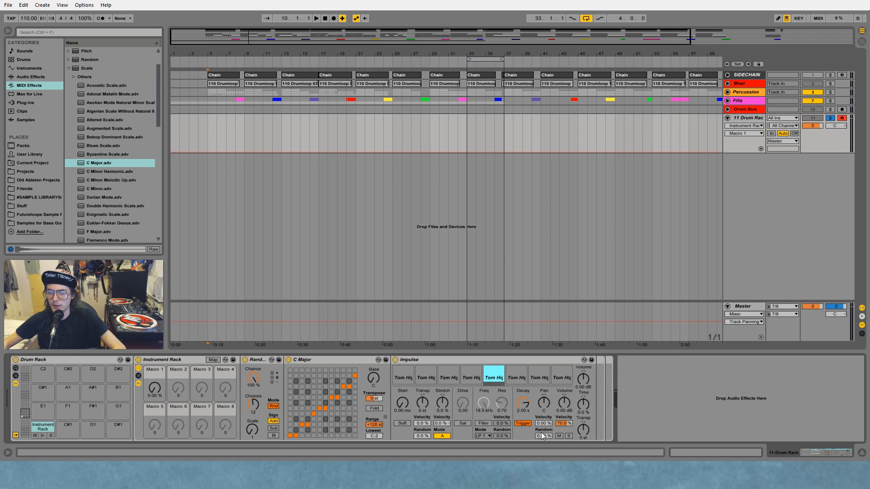
right_click(542, 435)
left_click(570, 382)
Step: Map the random pan amount of Impulse slots 4, 3, 2 and 1 to Macro 1 as well
left_click(471, 378)
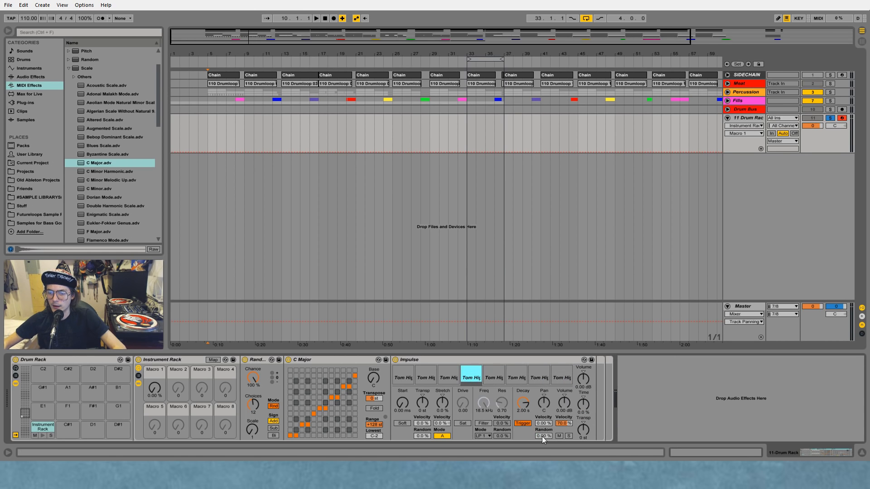
right_click(542, 435)
left_click(562, 385)
left_click(449, 378)
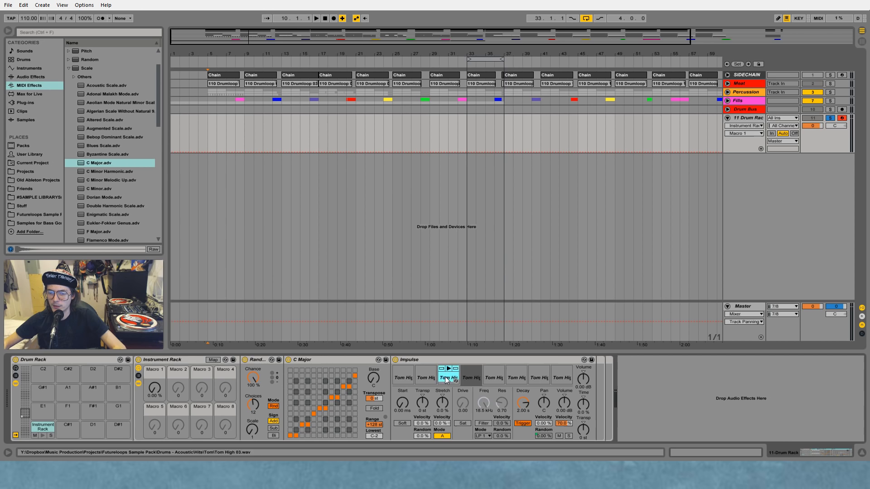
right_click(542, 434)
left_click(565, 385)
left_click(417, 378)
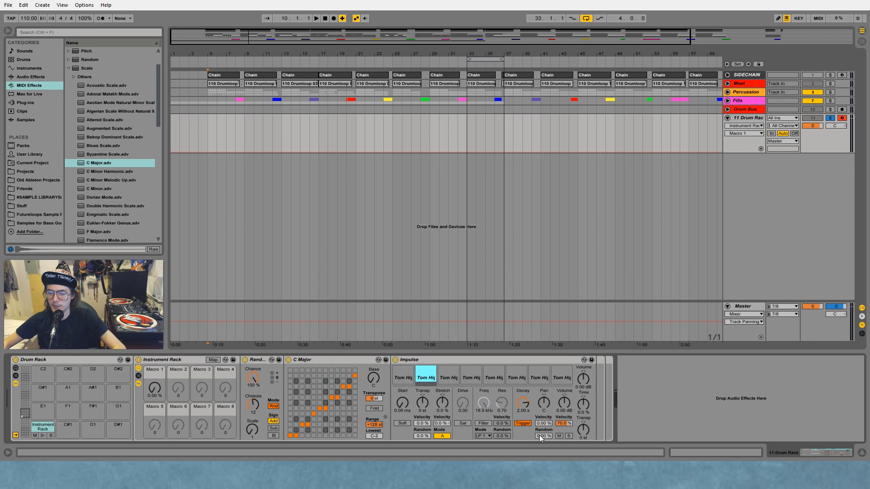
right_click(539, 435)
left_click(575, 384)
left_click(399, 376)
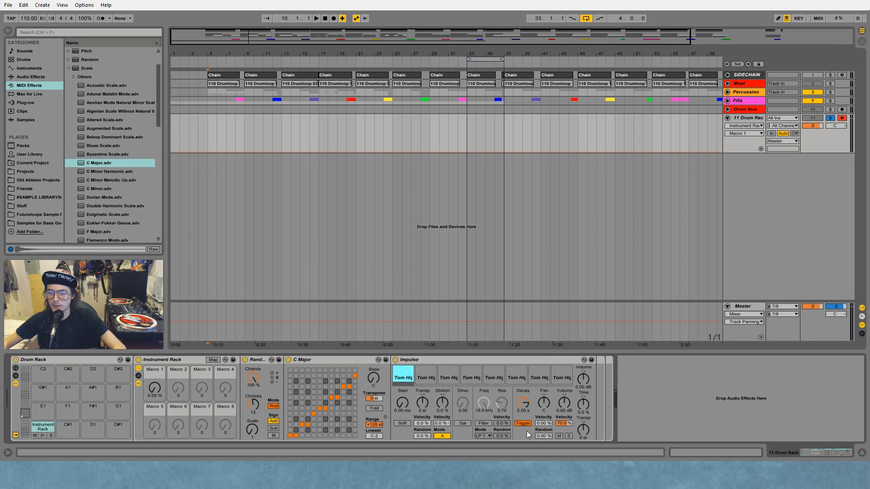
right_click(542, 435)
left_click(566, 383)
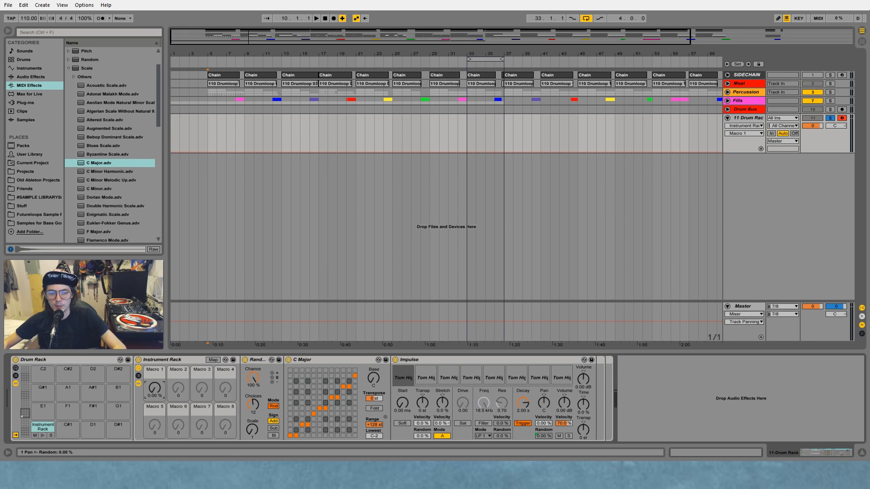
Step: Try Macro 1 at 100% while auditioning the toms, and set it to 11.0%
left_click_drag(155, 388, 155, 347)
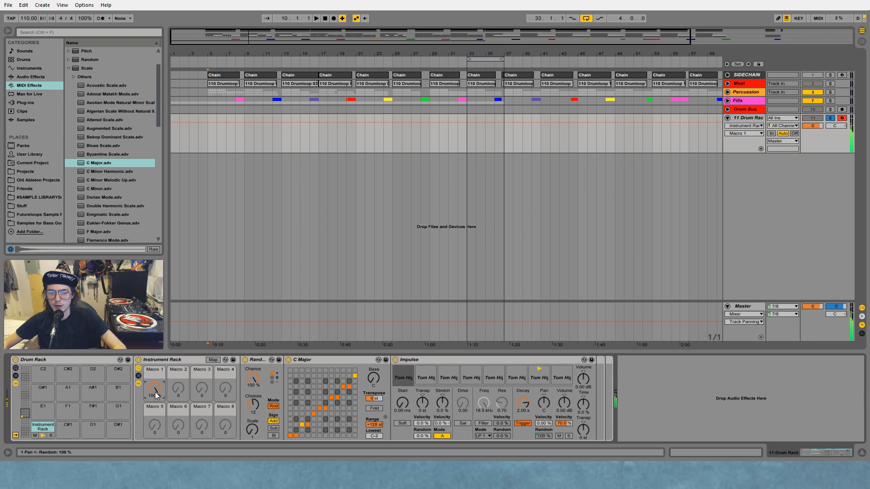
left_click_drag(155, 395, 155, 432)
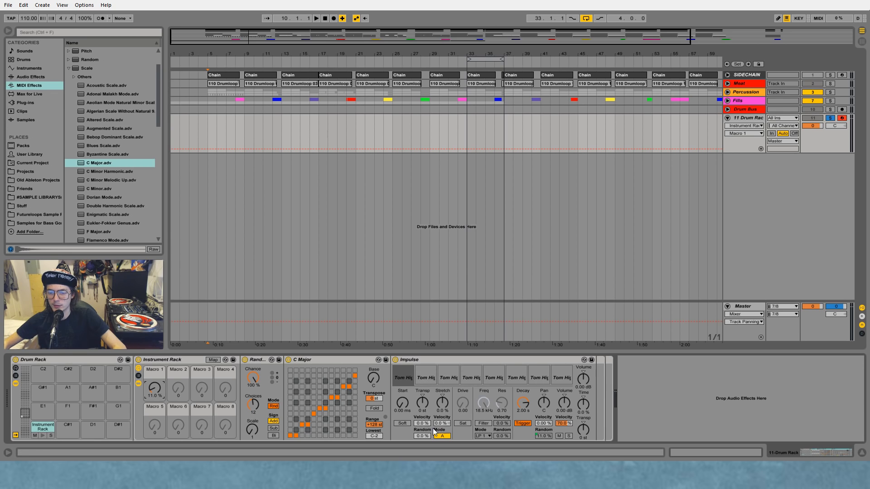
Step: Map the random transpose amount of Impulse slots 1, 2, 3 and 4 to Macro 2 of the Instrument Rack
left_click(406, 379)
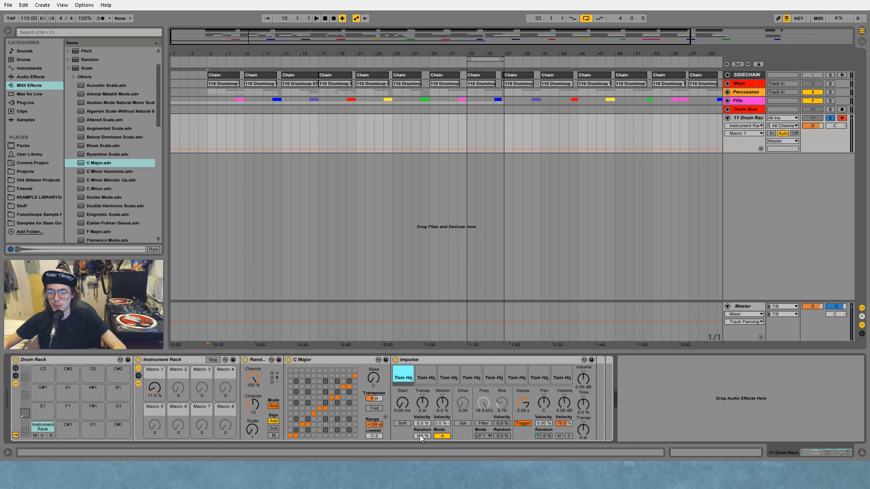
right_click(420, 436)
left_click(450, 388)
left_click(426, 379)
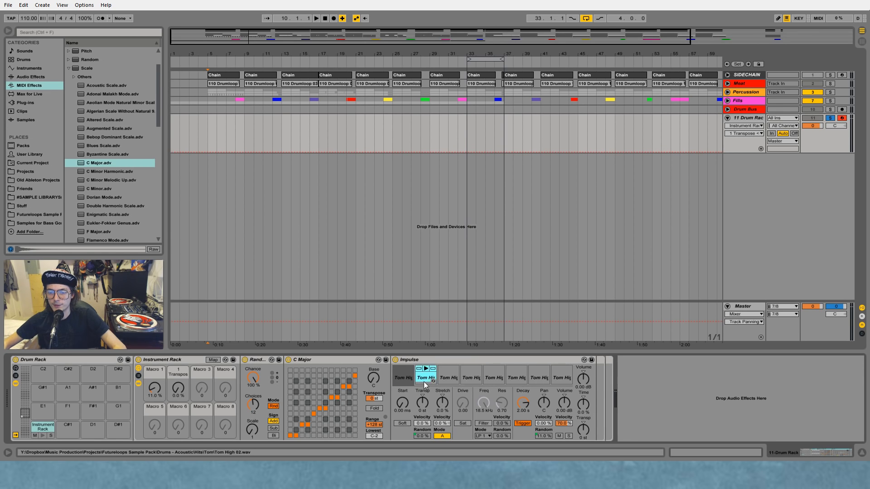
right_click(419, 436)
left_click(451, 388)
left_click(446, 379)
right_click(424, 434)
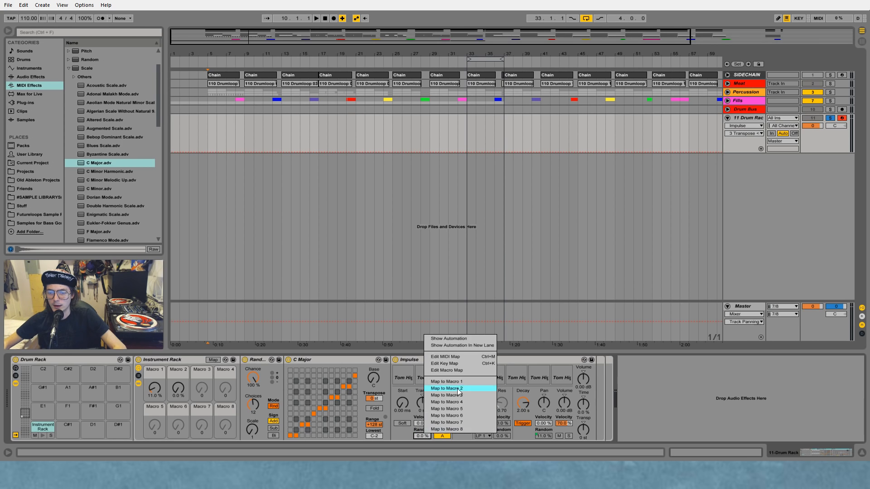
left_click(455, 390)
left_click(470, 380)
right_click(420, 436)
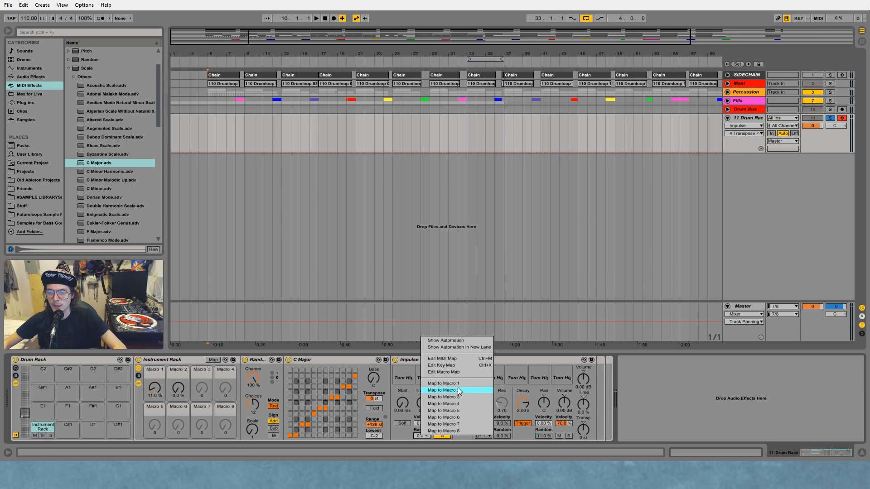
left_click(458, 390)
Step: Map the random transpose amount of Impulse slots 5, 6, 7 and 8 to Macro 2 as well
left_click(493, 379)
right_click(420, 436)
left_click(454, 391)
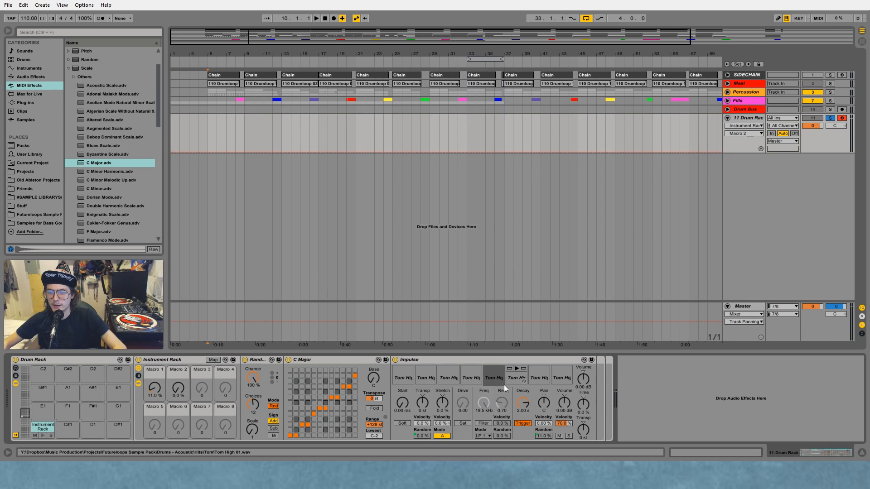
left_click(506, 384)
right_click(422, 434)
left_click(453, 390)
left_click(529, 382)
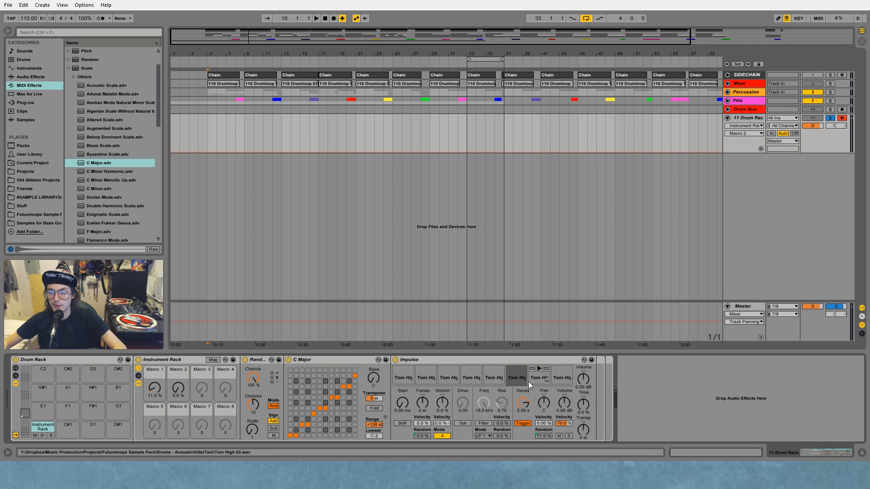
right_click(418, 437)
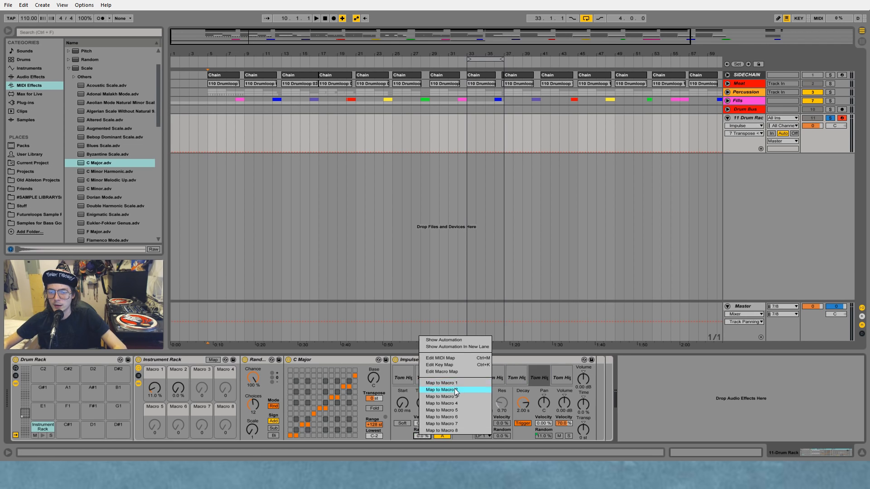
left_click(453, 390)
left_click(562, 378)
right_click(424, 434)
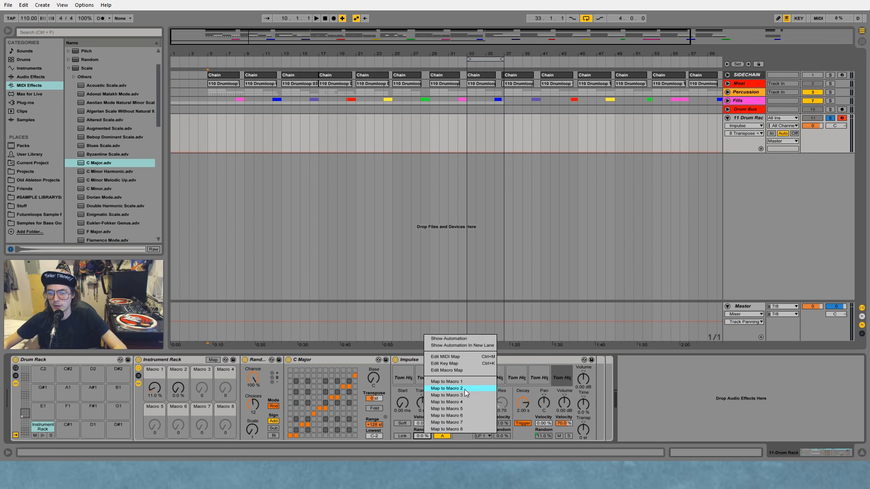
left_click(464, 390)
Step: Rename Macro 2 of the Instrument Rack as "Pitch Random"
left_click(179, 387)
right_click(178, 369)
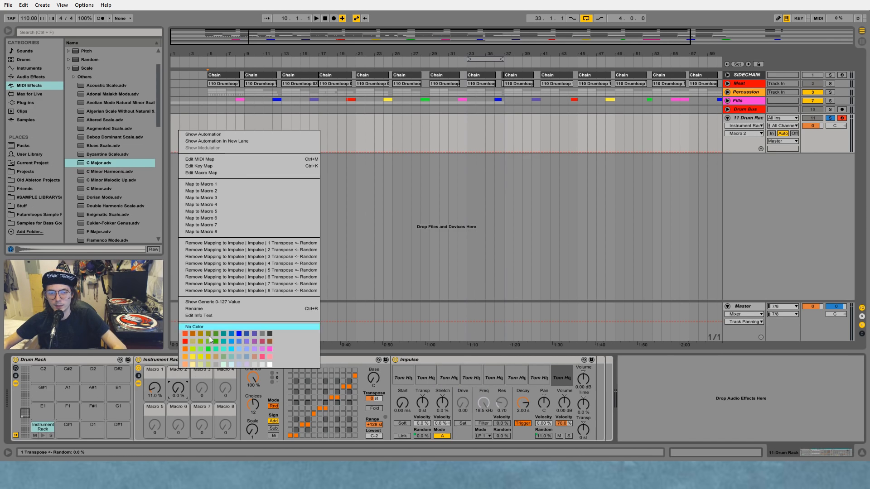
left_click(212, 307)
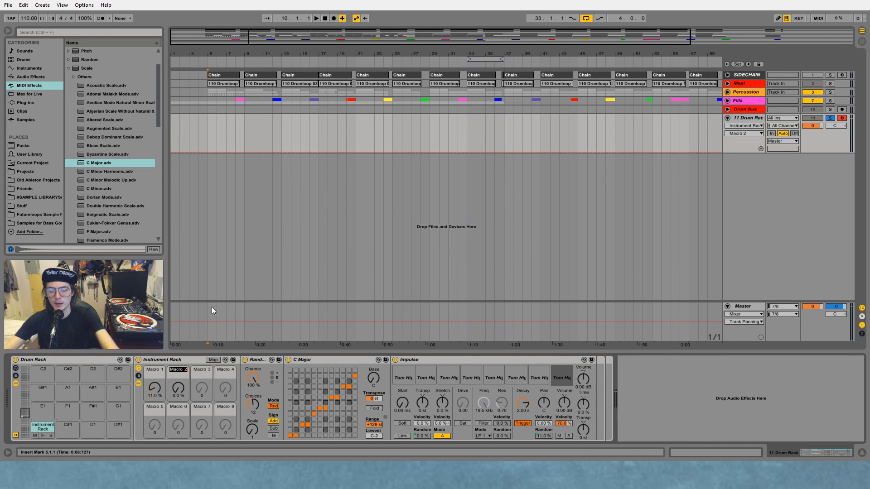
type("Pitch Random")
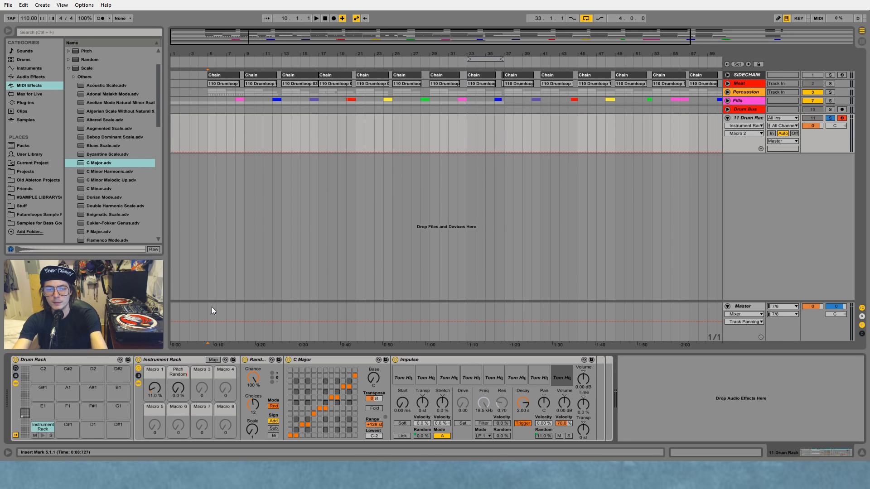
key("Return")
Step: Rename Macro 1 of the Instrument Rack as "Pan Random"
right_click(154, 371)
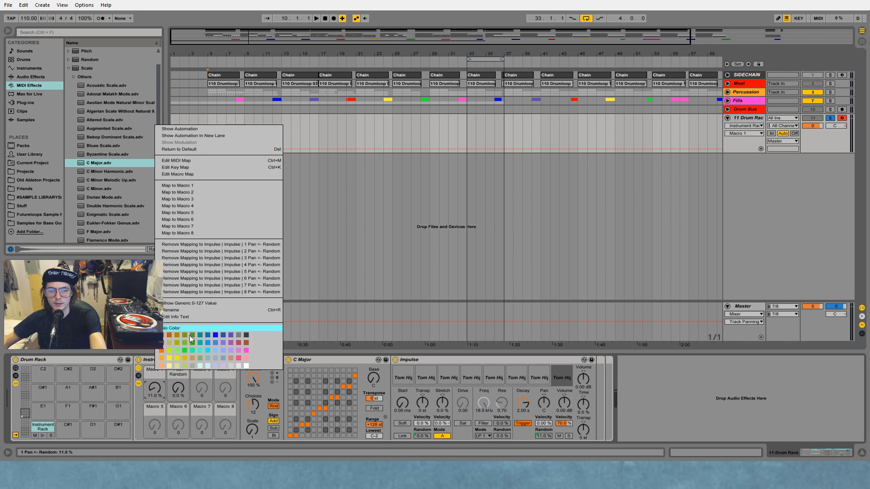
left_click(189, 309)
type("Pan Random")
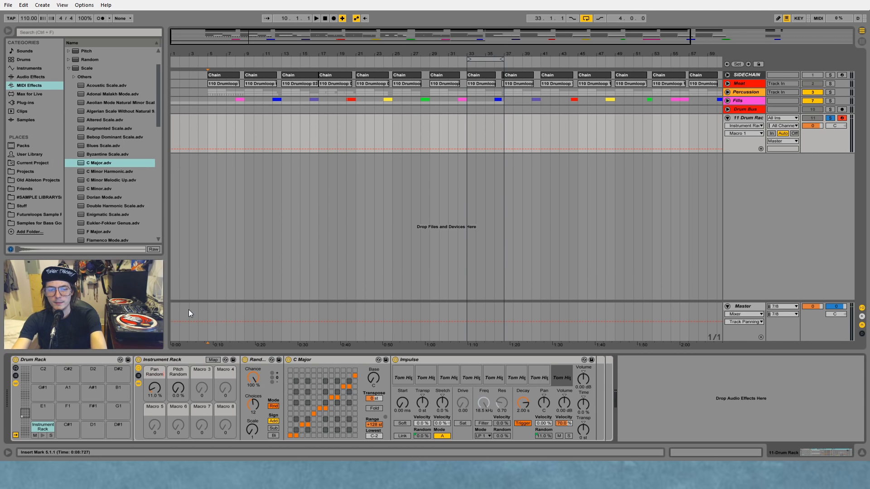
key("Return")
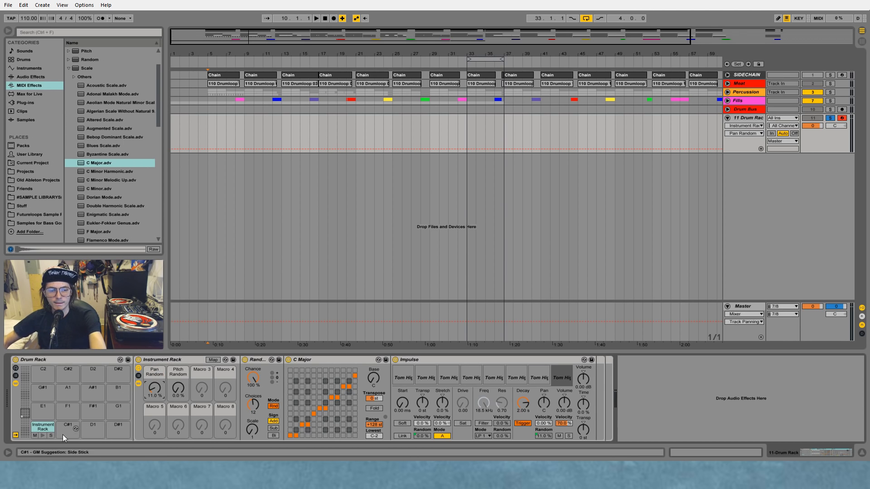
Step: Rename the Drum Rack pad holding the Instrument Rack as "Hi Tom"
right_click(37, 428)
left_click(58, 431)
type("Hi Tom")
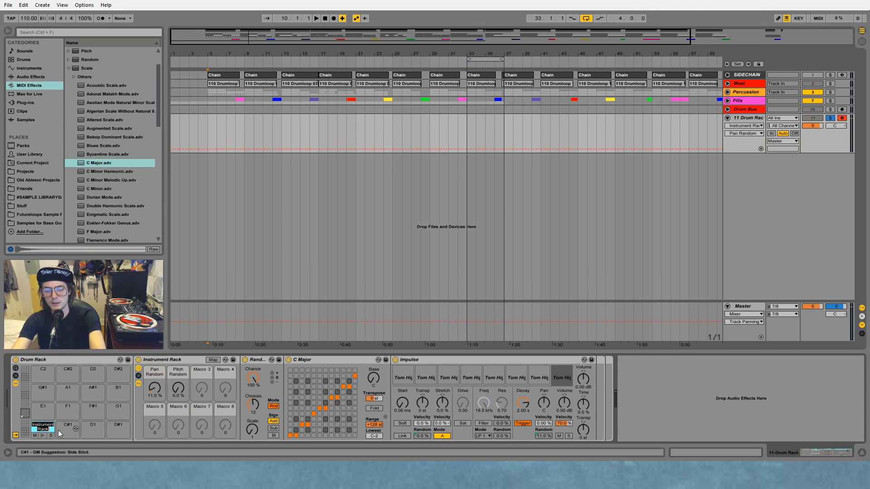
key("Return")
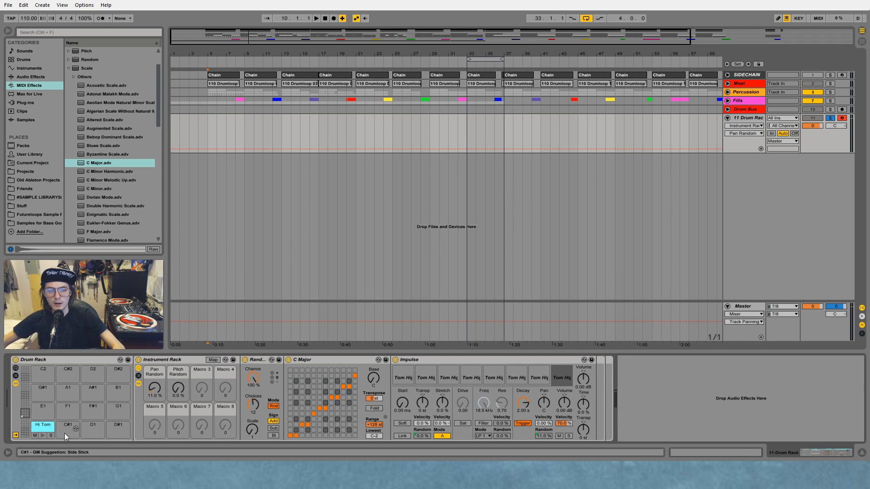
Step: Try Pitch Random at 91% while auditioning the toms, reduce it to 10%, and set Pan Random to 25.2%
left_click_drag(177, 388, 178, 360)
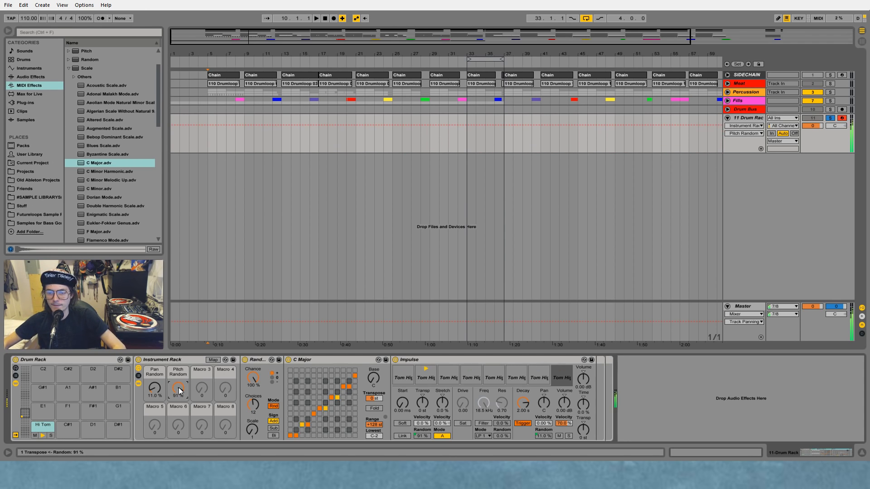
left_click_drag(180, 391, 180, 422)
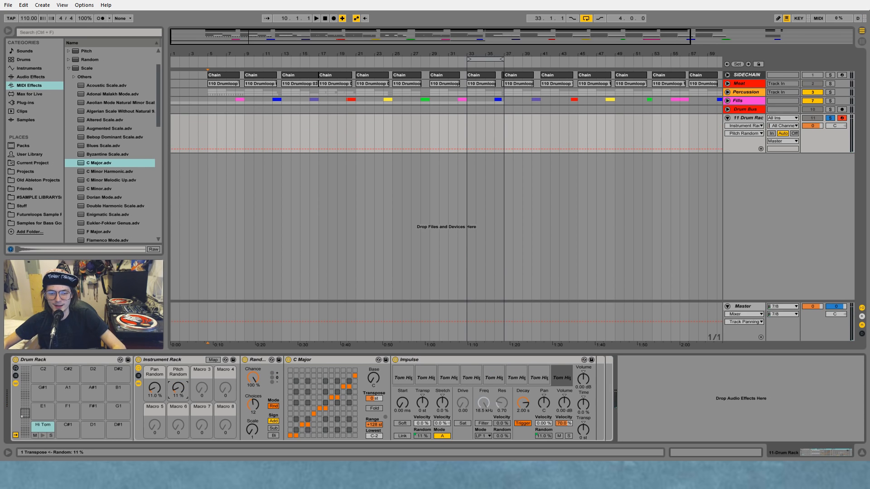
left_click_drag(154, 388, 155, 381)
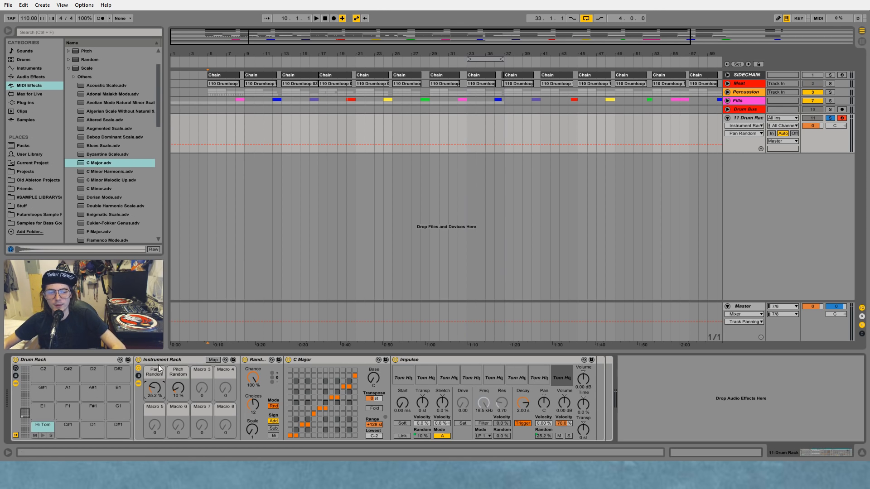
Step: Duplicate the Hi Tom pad onto pad C#1 of the Drum Rack and select its Impulse device
left_click(46, 429)
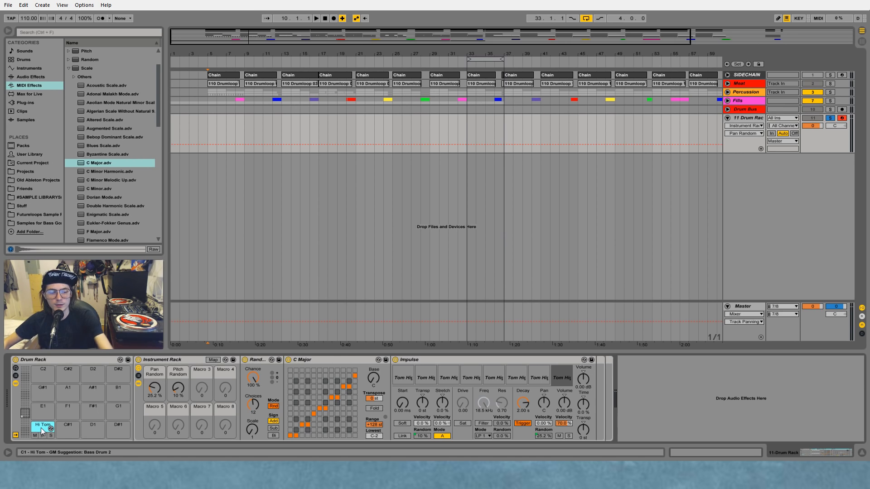
left_click_drag(45, 429, 66, 426)
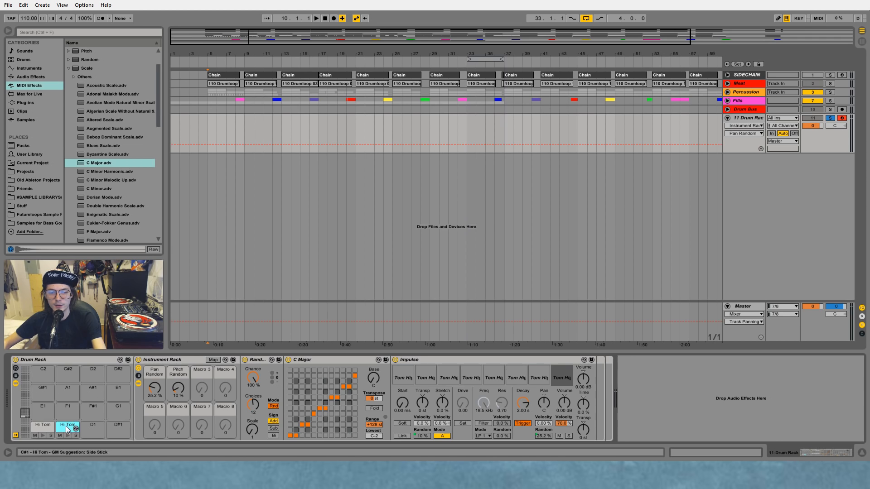
left_click(424, 361)
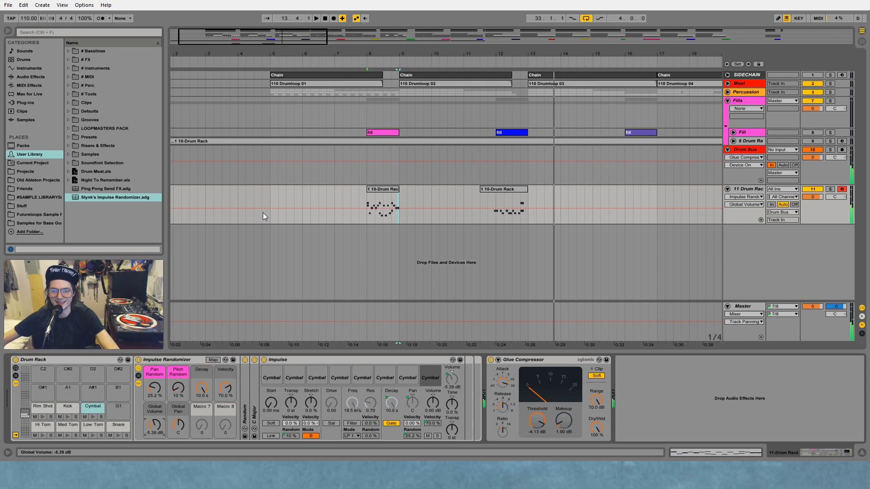
Step: Check the Rim Shot pad and raise the Kick pad's Global Volume to 4.25 dB
left_click(41, 409)
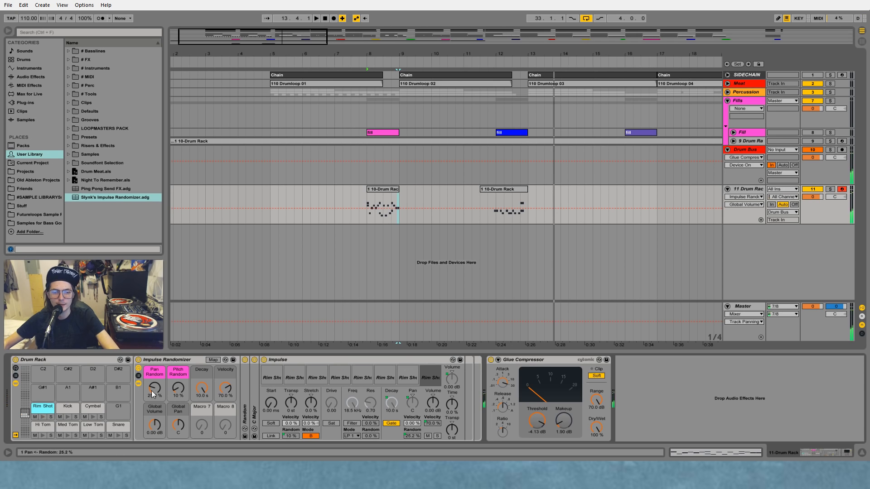
mouse_move(155, 425)
left_mouse_down()
mouse_move(155, 410)
mouse_move(151, 421)
left_mouse_up()
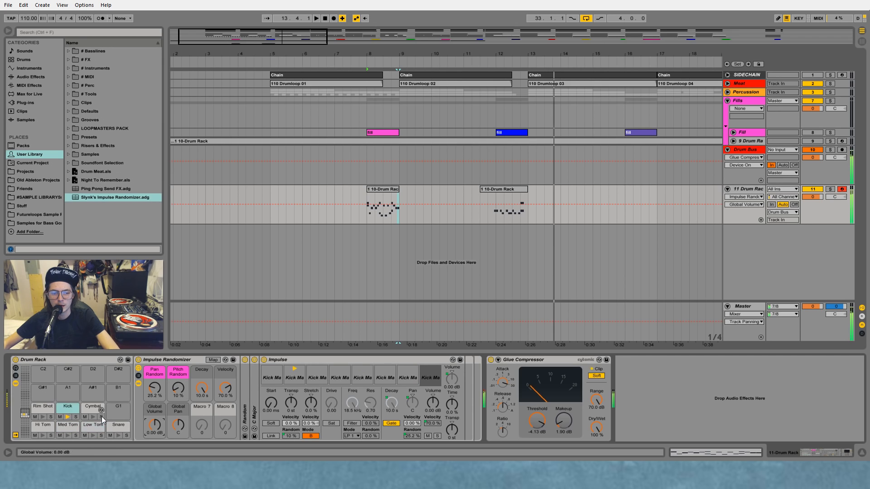
left_click_drag(157, 425, 156, 410)
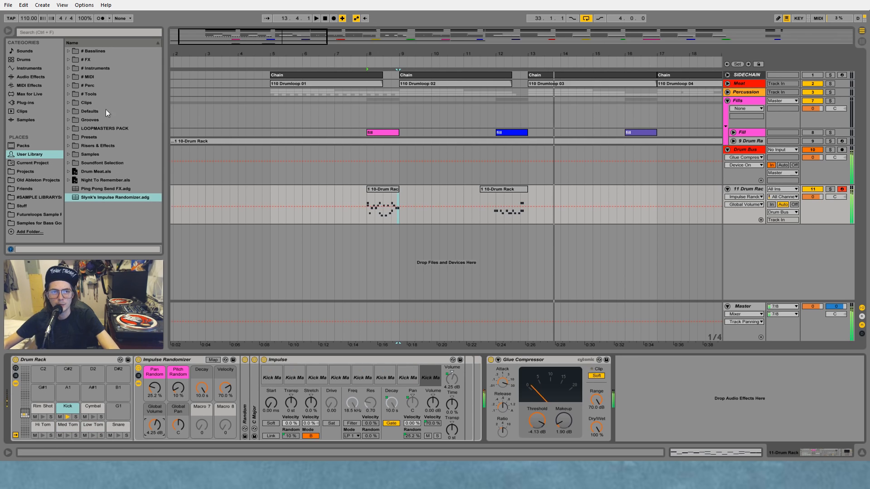
Step: Add EQ Eight after the Kick's Impulse, with a steep low cut on band 1 and band 4 boosted 9.79 dB at 5.59 kHz
left_click(30, 77)
left_click_drag(106, 130, 517, 400)
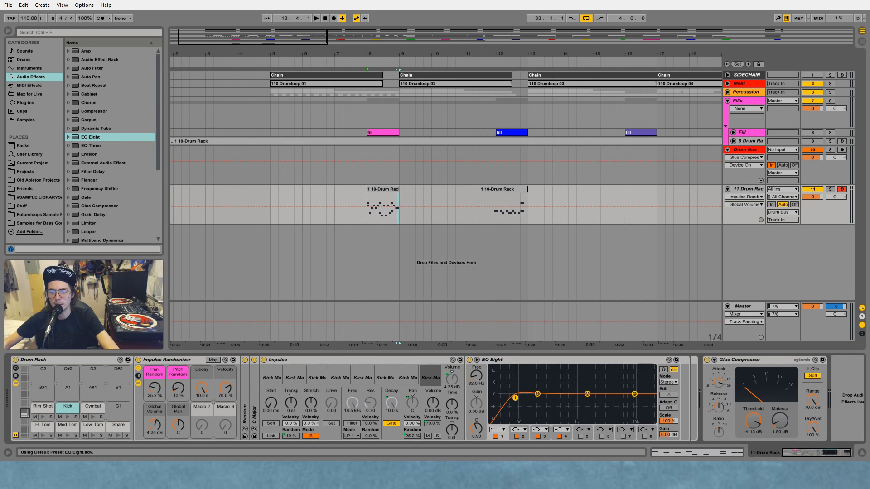
left_click(503, 430)
left_click(503, 376)
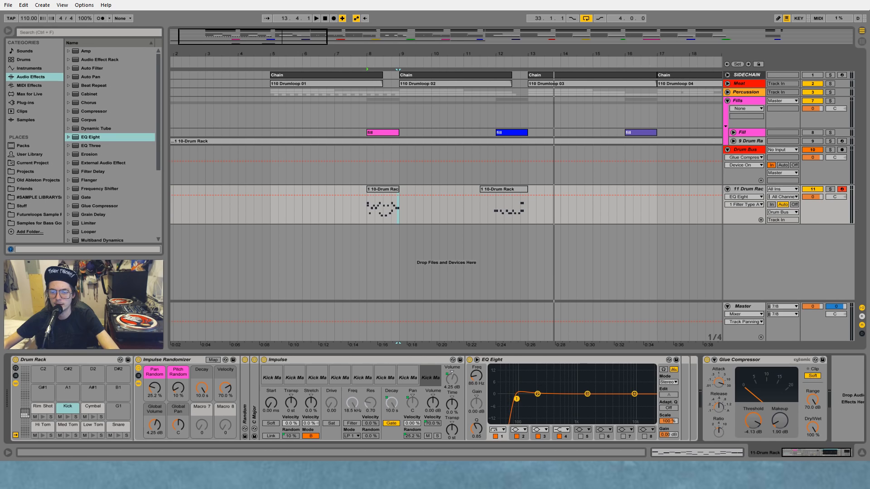
left_click_drag(635, 394, 620, 375)
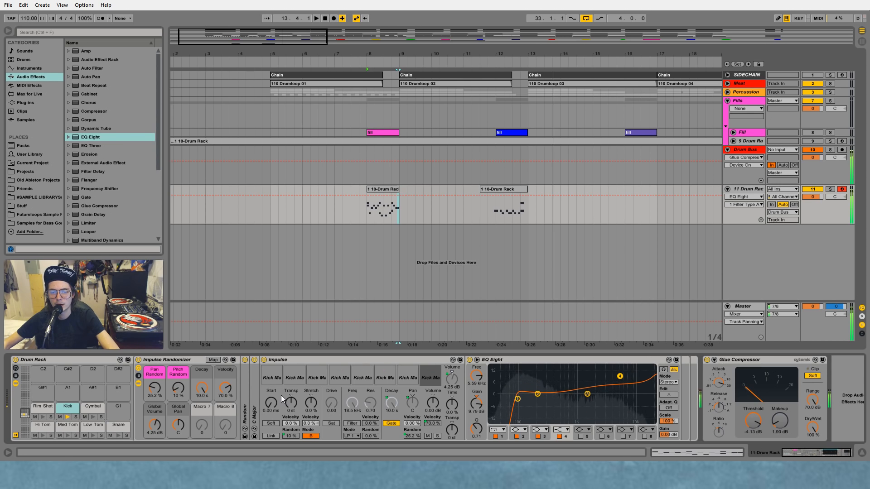
Step: Set Pan Random to 0% on the Kick and Snare pads, and the Kick's Pitch Random to 12%
left_click(154, 388)
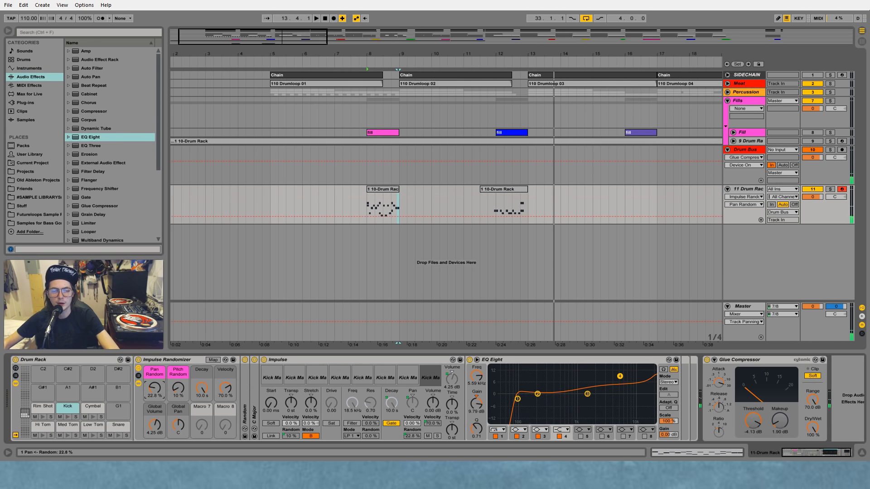
left_click_drag(154, 389, 159, 386)
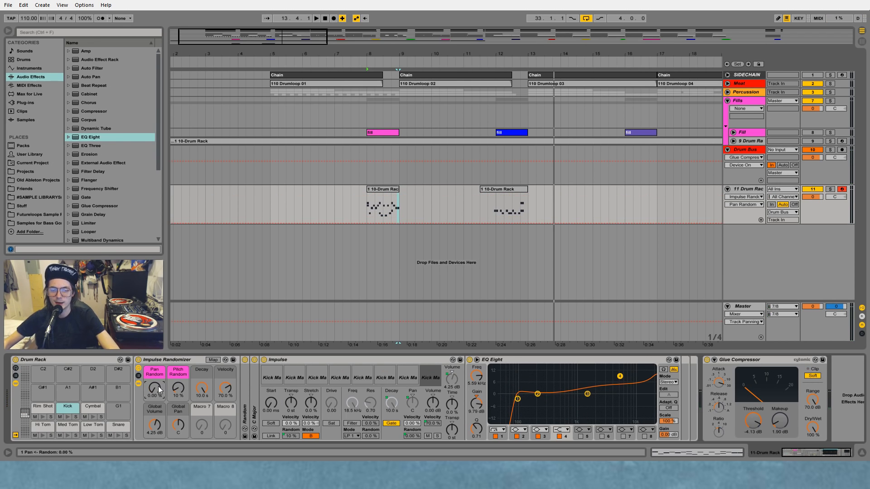
left_click(178, 388)
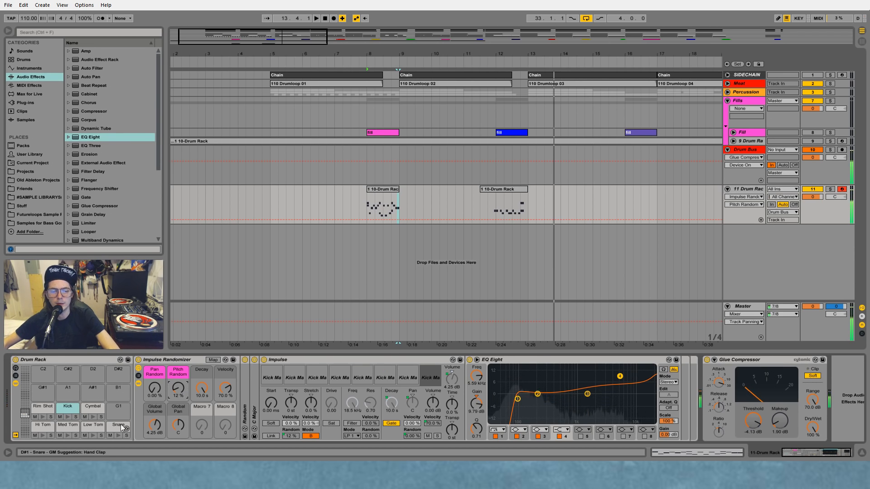
left_click(154, 390)
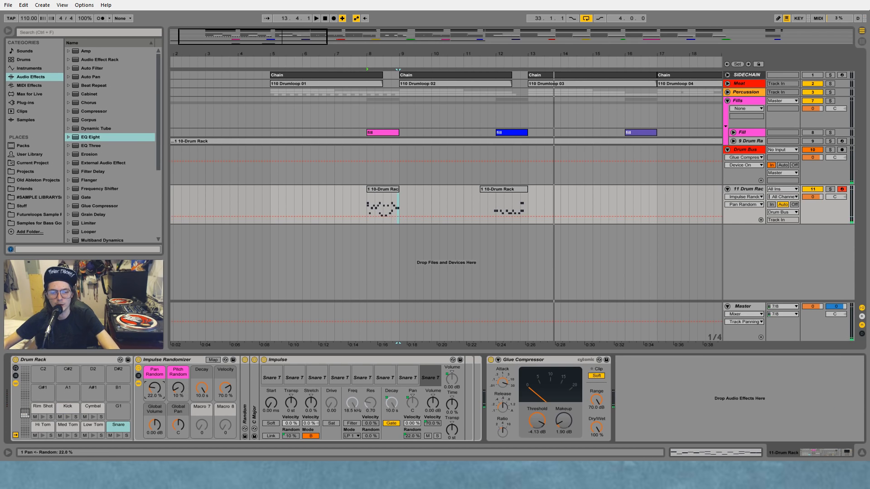
left_click_drag(154, 390, 155, 390)
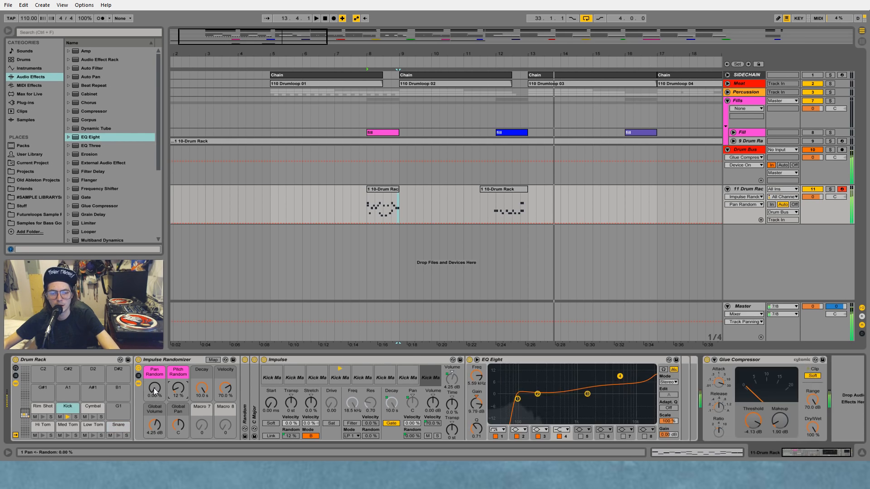
Step: Set the Low Tom pad's Global Pan to 22R and audition it
left_click(90, 427)
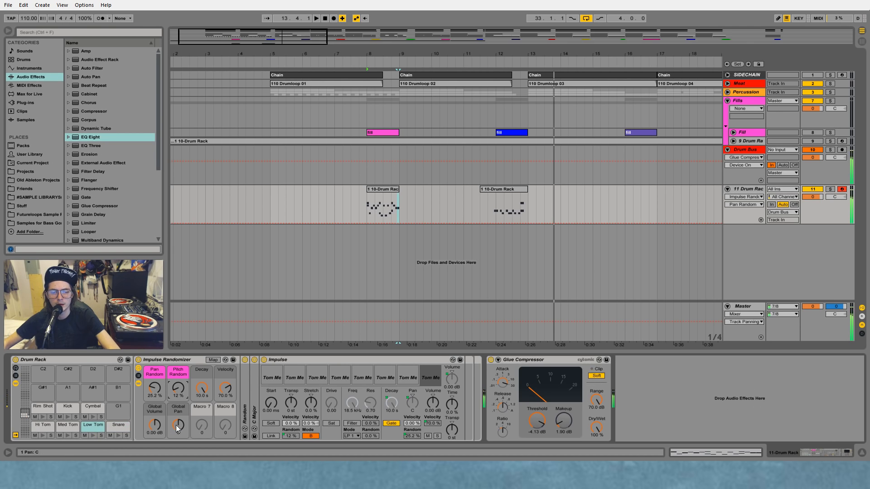
left_click_drag(178, 429, 178, 420)
key("s")
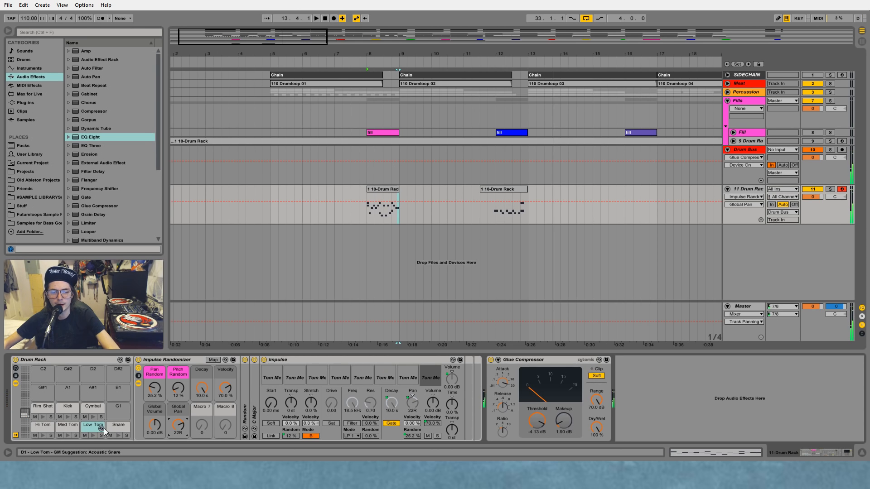
Step: Check the Med Tom pad, set the Hi Tom pad's Global Pan to 29L and audition it
left_click(74, 427)
key("w")
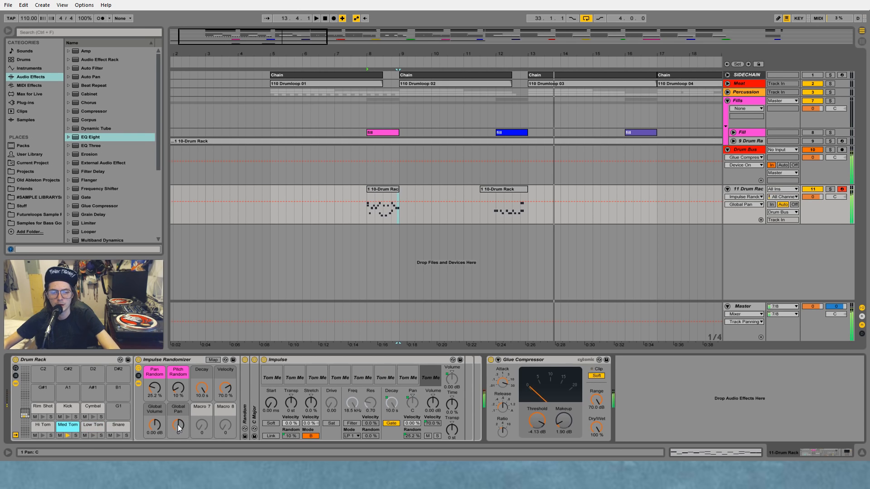
key("a")
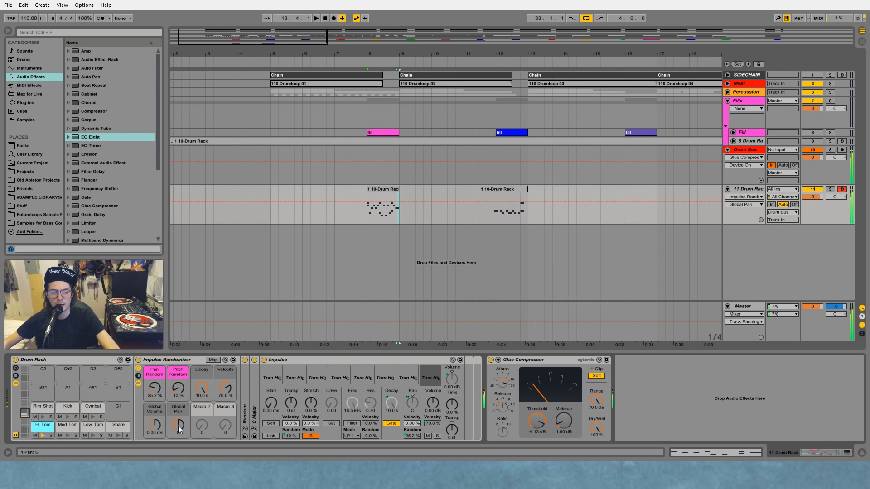
mouse_move(177, 426)
left_mouse_down()
mouse_move(178, 440)
mouse_move(178, 426)
left_mouse_up()
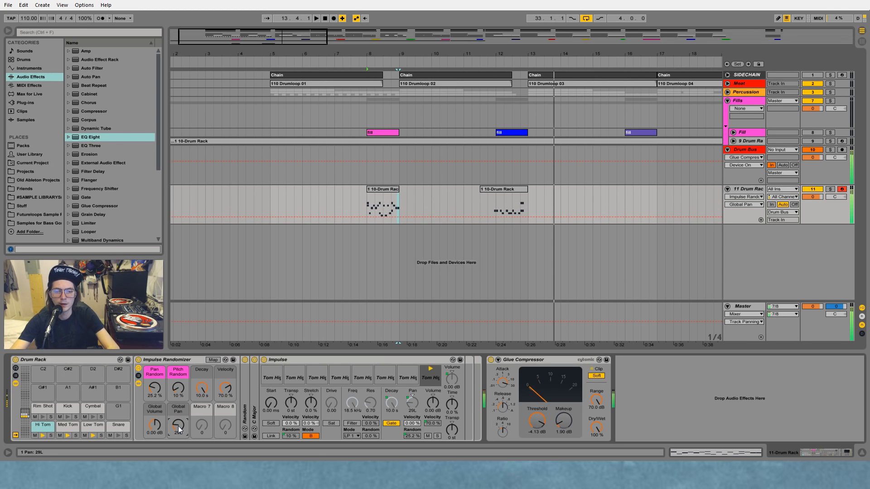
key("a")
key("e")
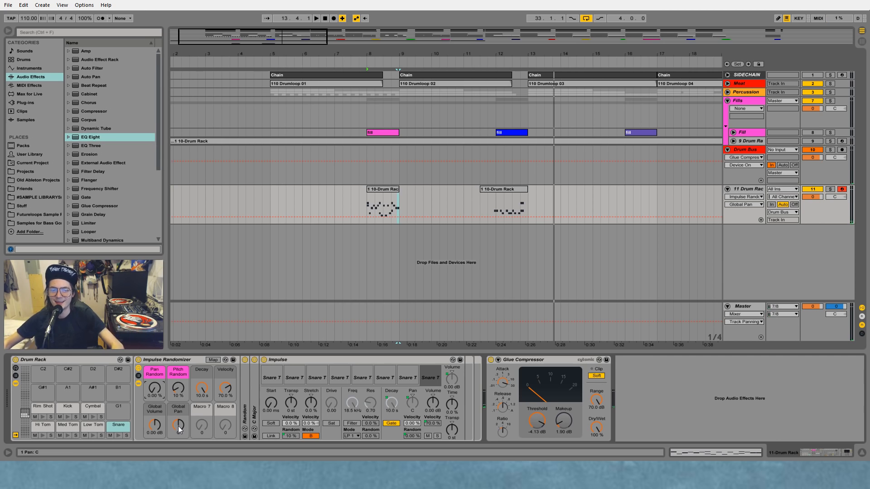
Step: Lower the Cymbal pad's Global Volume to -7.09 dB and audition the crash samples in its Impulse slots
left_click(94, 409)
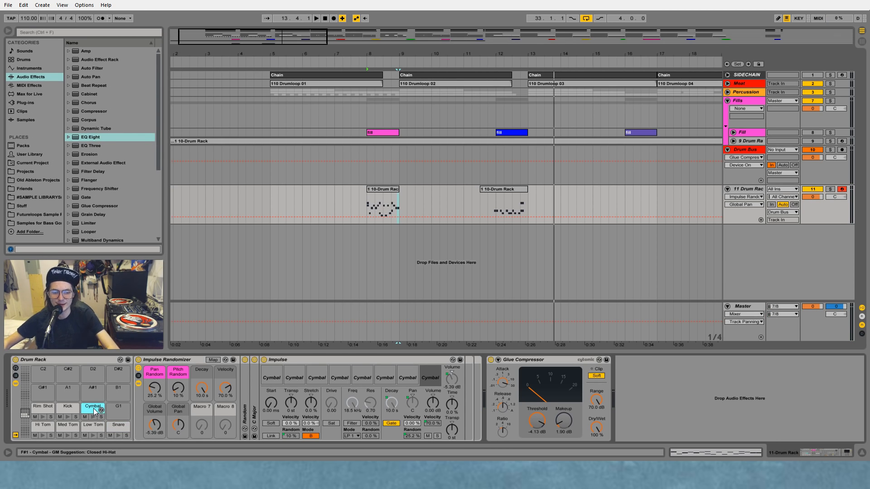
left_click_drag(154, 425, 154, 431)
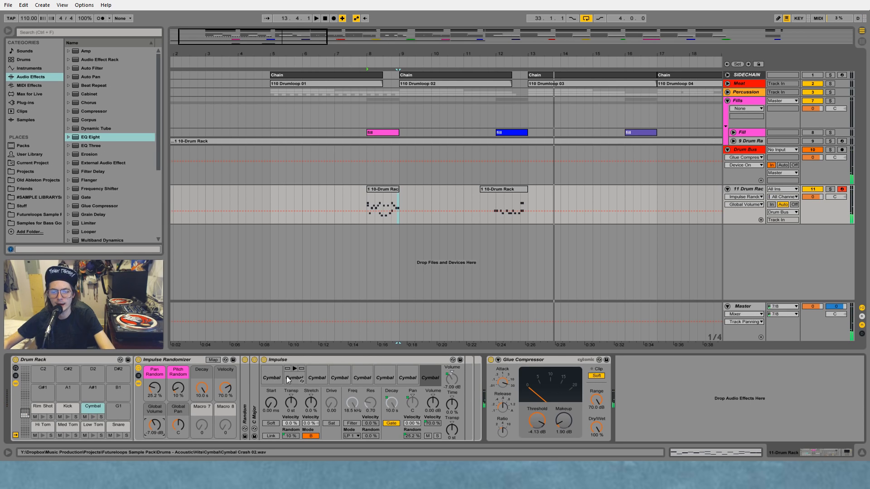
left_click(296, 368)
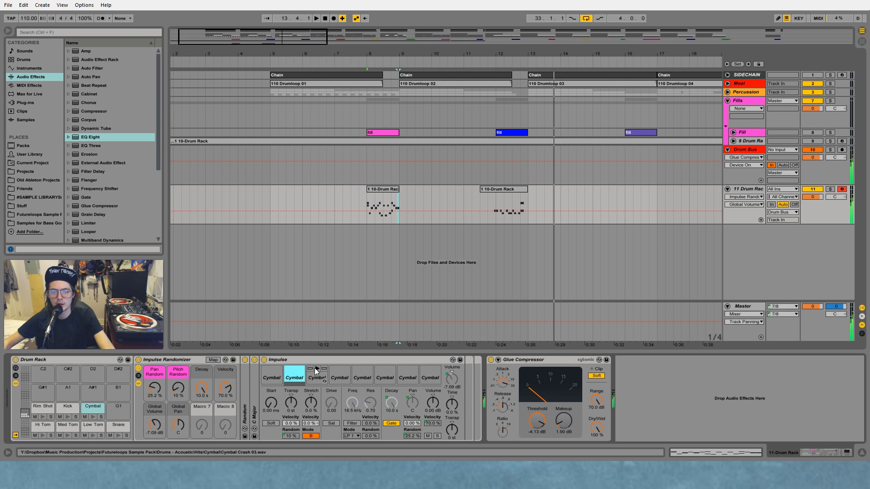
left_click(318, 368)
left_click(340, 368)
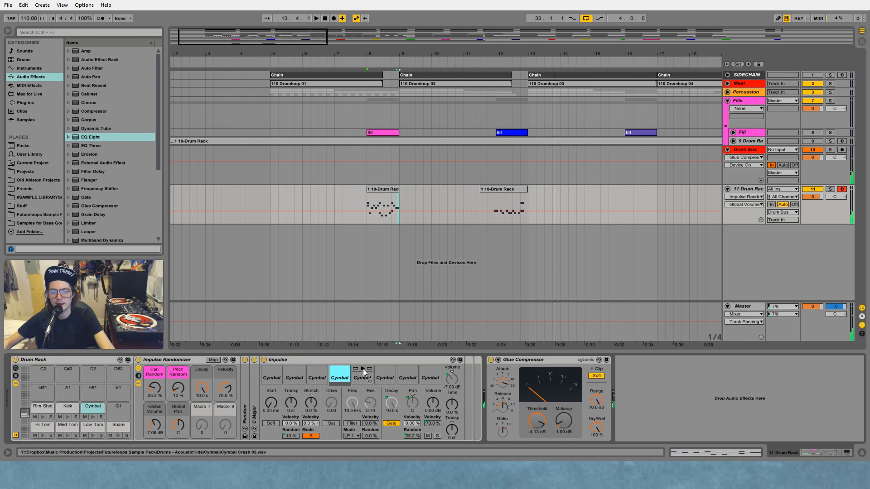
left_click(363, 369)
left_click(385, 369)
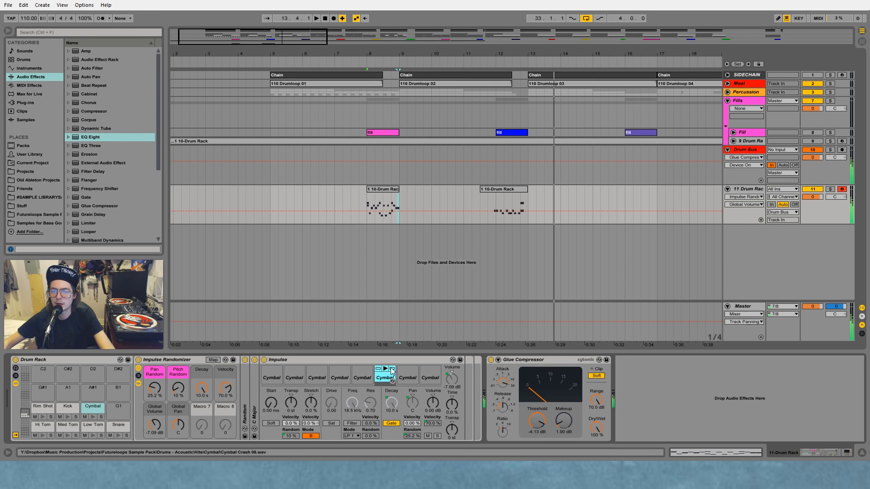
left_click(408, 368)
left_click(430, 369)
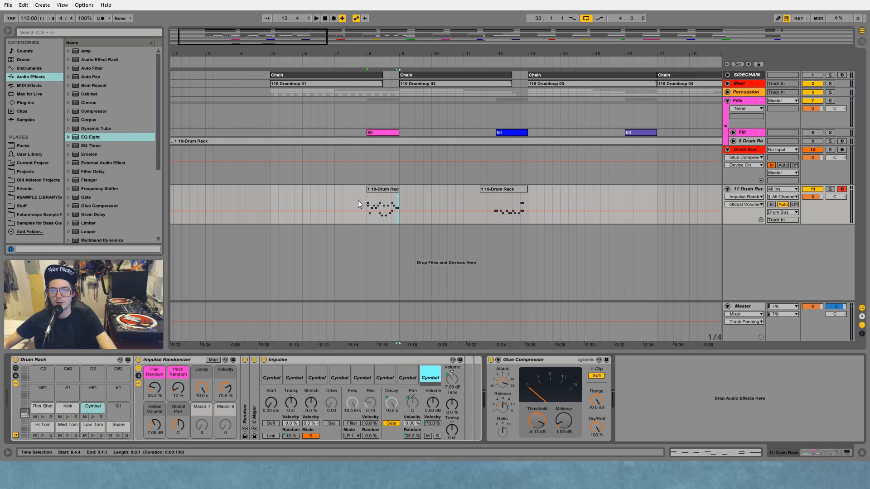
Step: Add EQ Eight between the Drum Rack and the Glue Compressor, with band 1 set to a steep low cut
left_click(340, 199)
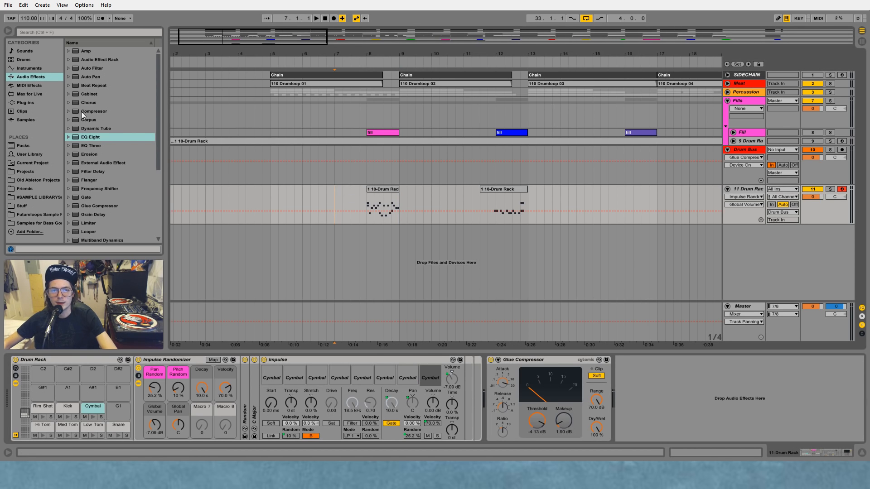
left_click_drag(86, 135, 537, 401)
left_click(519, 429)
left_click(521, 378)
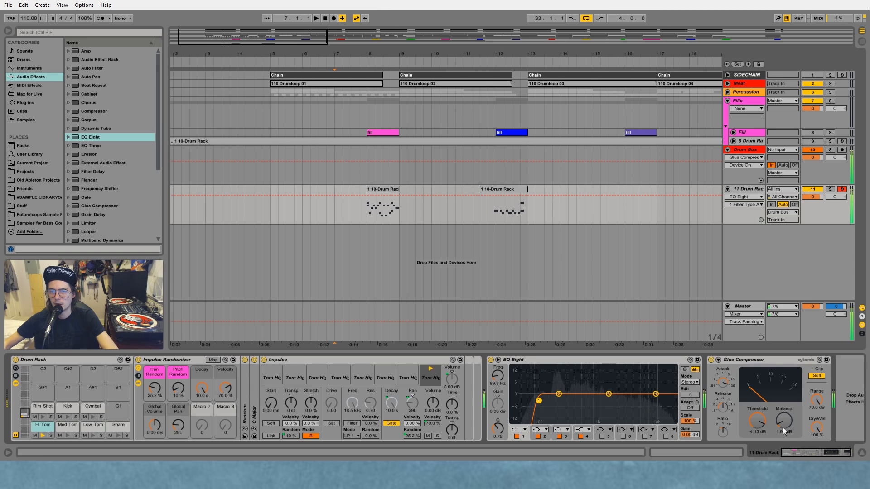
Step: Play the arrangement from bar 7 through both Drum Rack fill clips
left_click(338, 208)
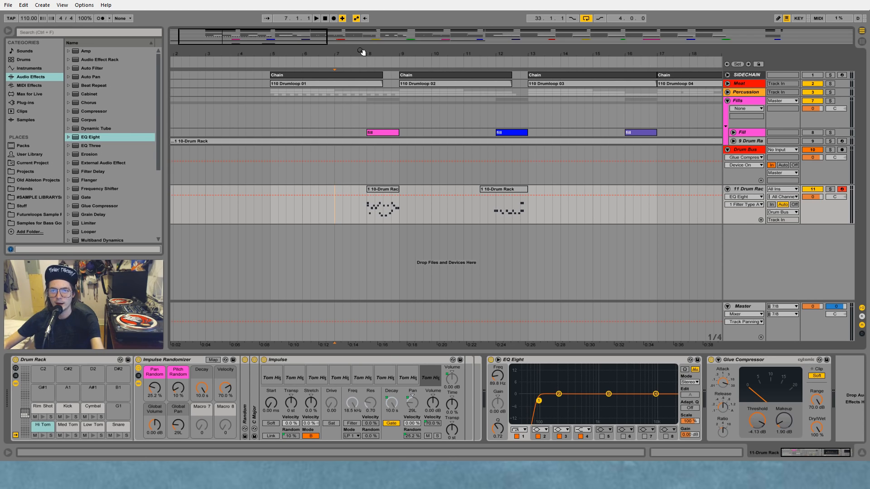
key("space")
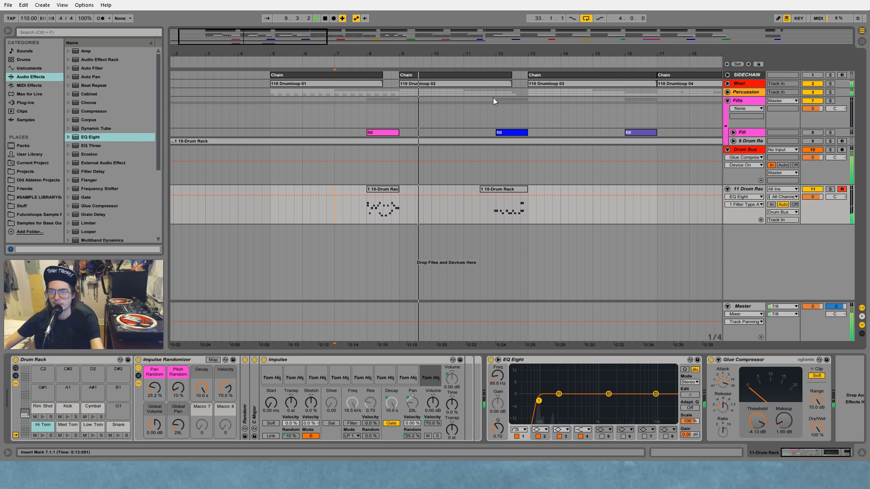
left_click(493, 63)
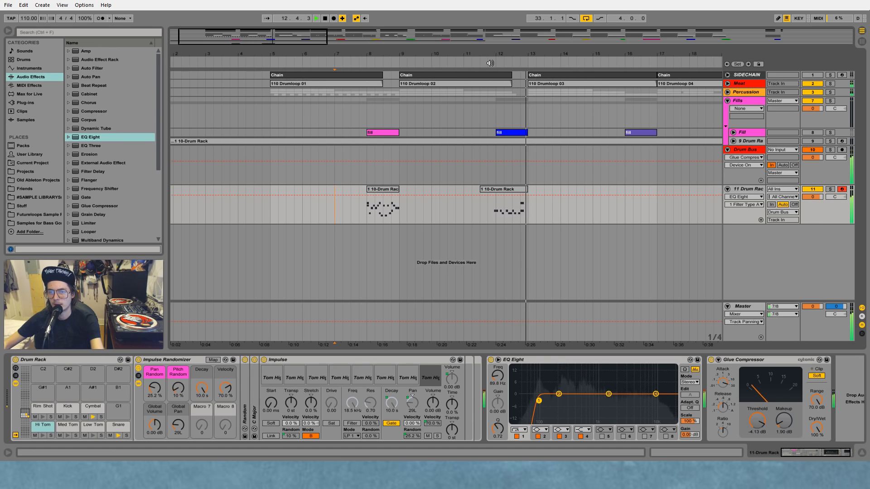
key("space")
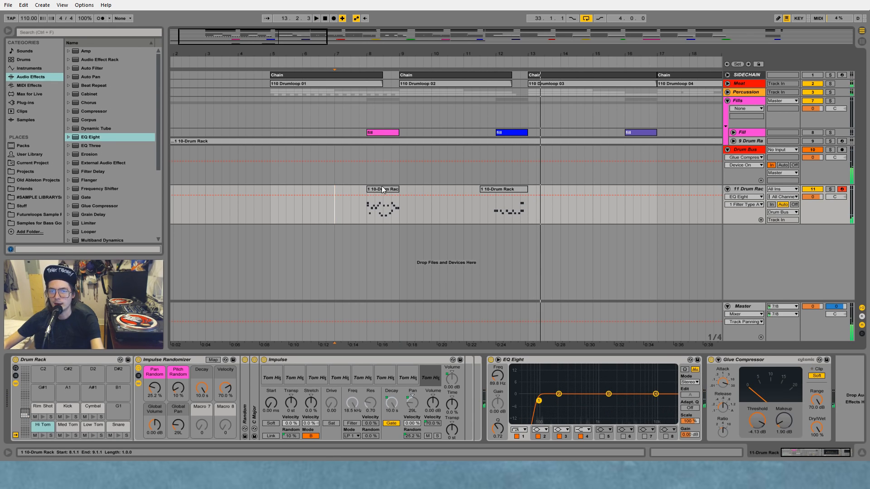
Step: In the first Drum Rack clip, raise the 1.1.4 Kick note's velocity to 108 and delete the Rim Shot note at 1.4.3
left_click(381, 210)
left_click(765, 417)
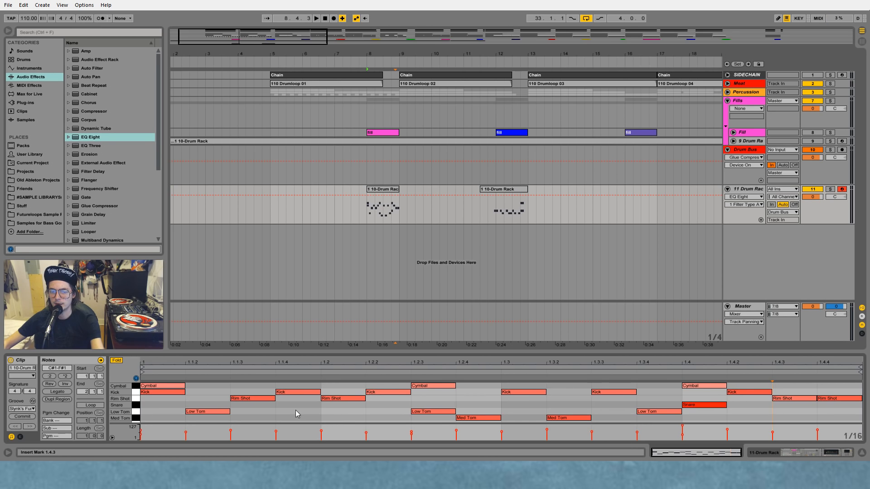
left_click_drag(321, 431, 276, 427)
key("space")
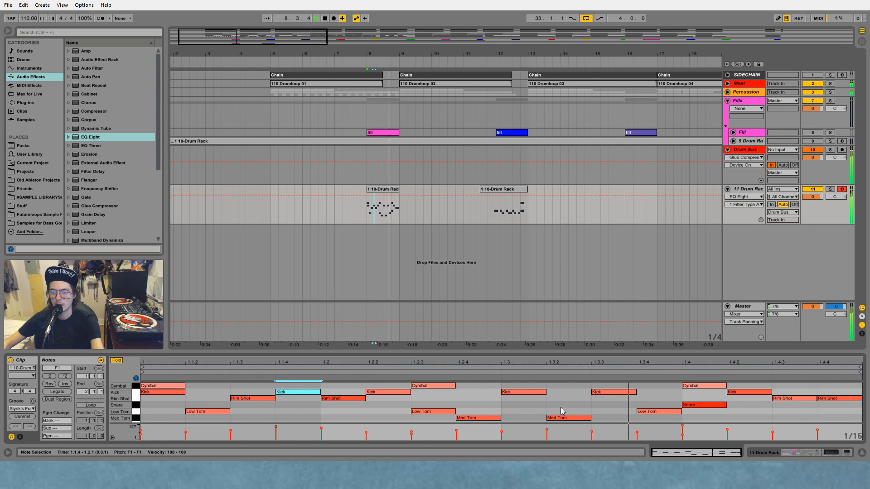
left_click(787, 401)
key("Delete")
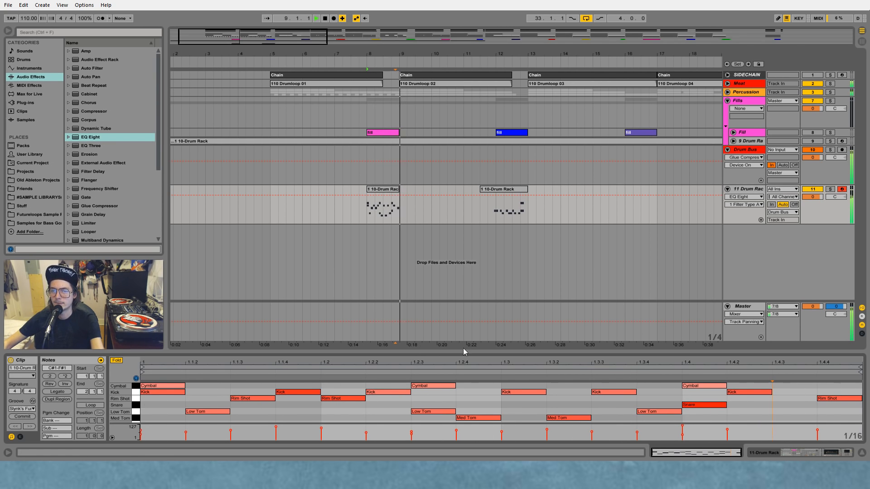
Step: Duplicate the Cymbal pad onto the D#2 pad of the Drum Rack and select the copy
left_click(746, 188)
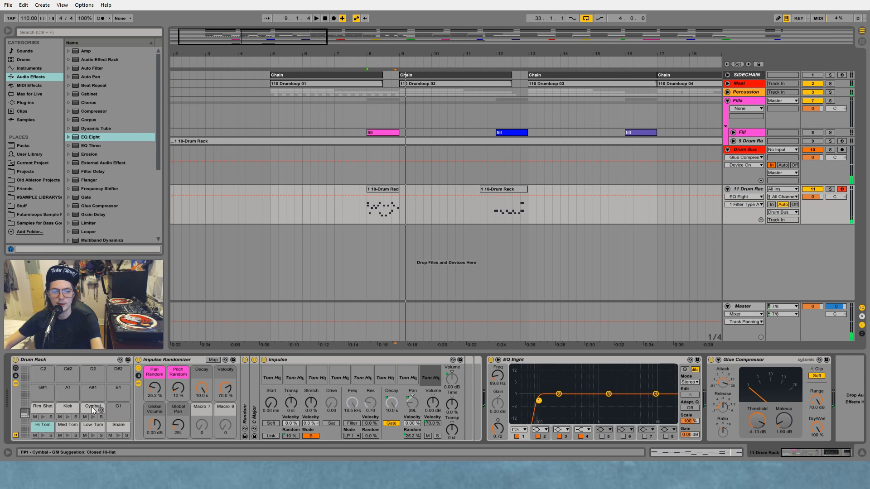
left_click_drag(97, 408, 121, 377)
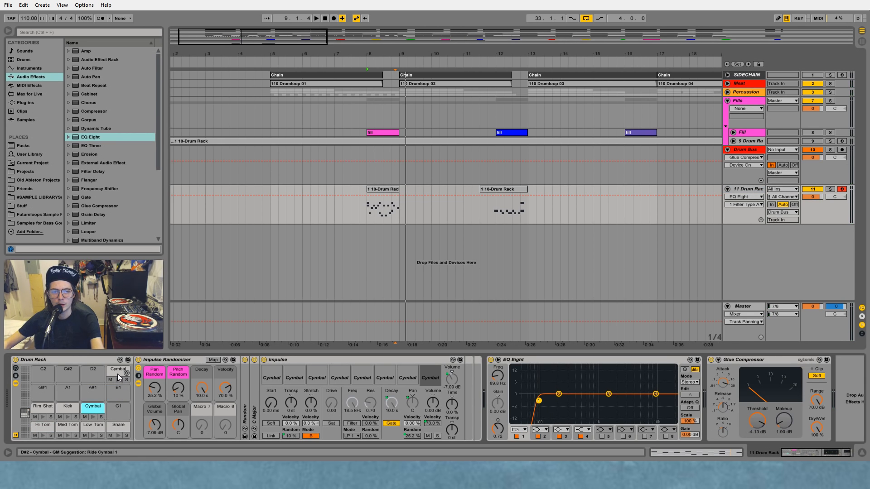
left_click(118, 374)
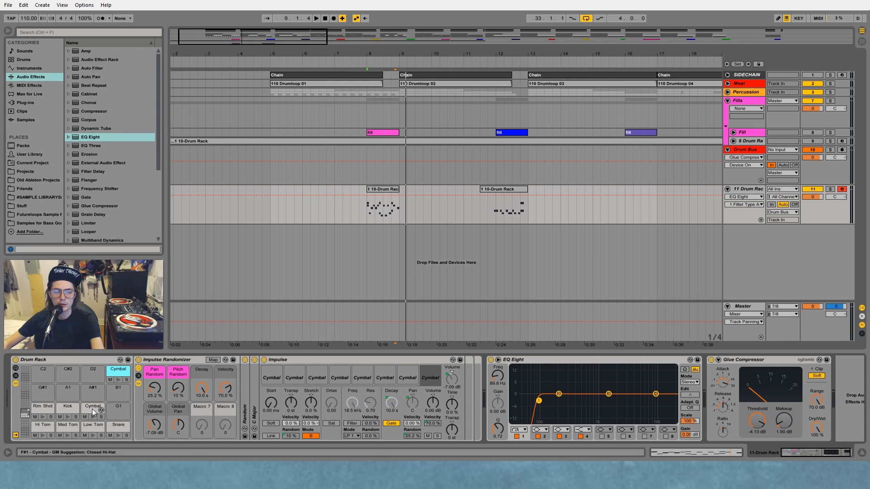
Step: Delete the cymbal samples from all eight Impulse slots of the D#2 pad copy
left_click(274, 376)
key("Delete")
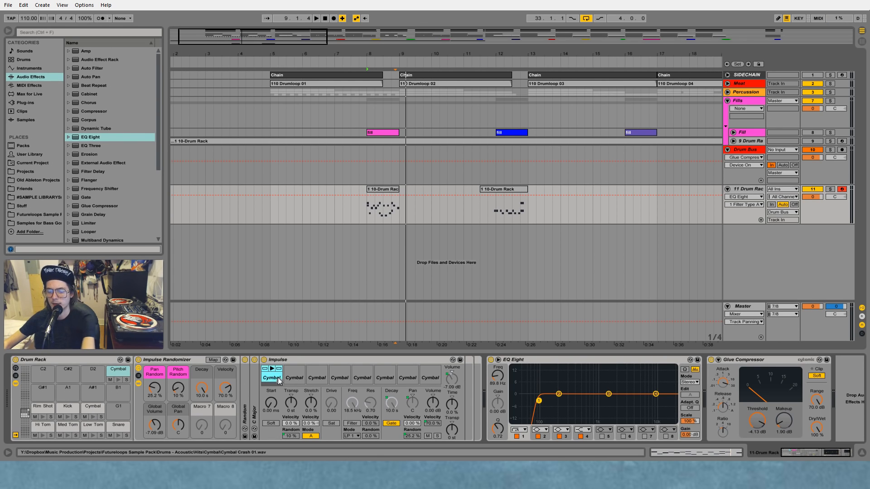
left_click(300, 376)
key("Delete")
key("Delete")
left_click(362, 378)
key("Delete")
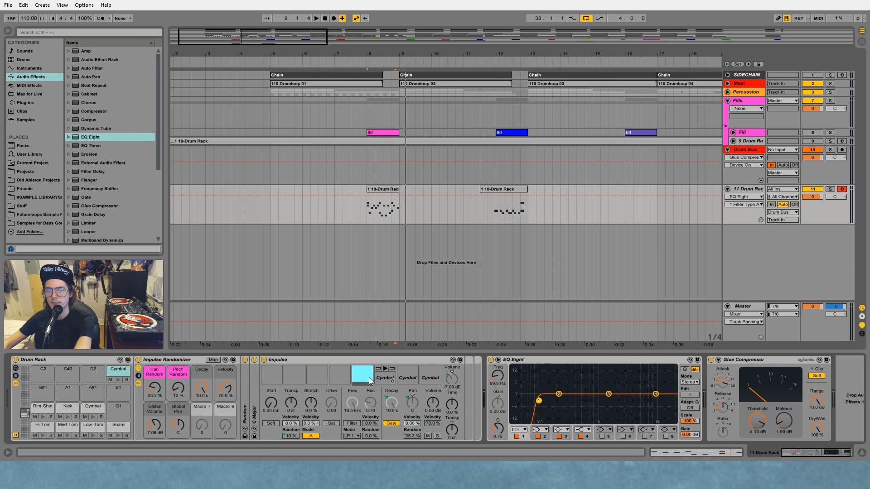
left_click(385, 378)
key("Delete")
left_click(407, 377)
key("Delete")
left_click(430, 378)
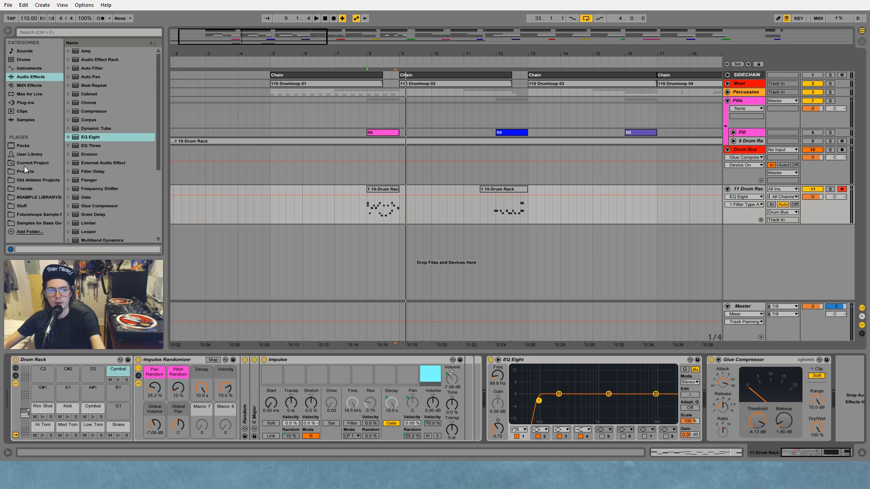
Step: Save the emptied Impulse Randomizer rack to the User Library and load Impulse Randomizer.adg onto the C#2 pad
left_click(30, 155)
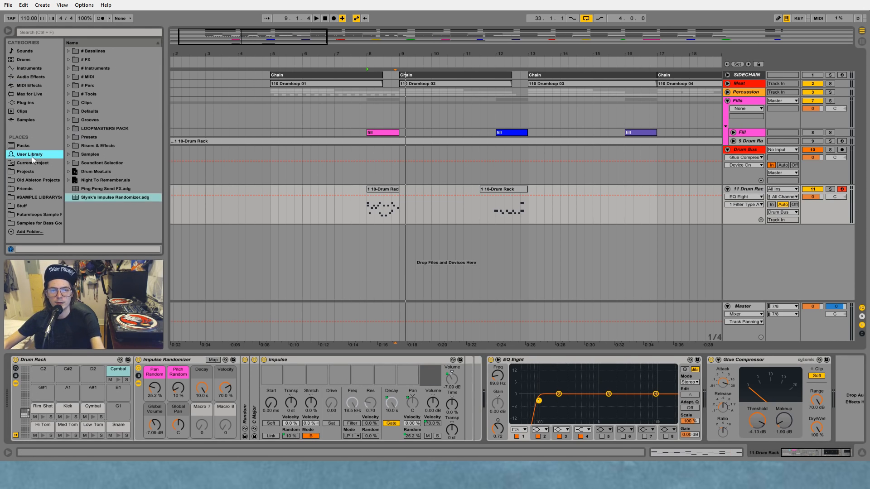
left_click(180, 362)
left_click(89, 229)
key("ctrl+v")
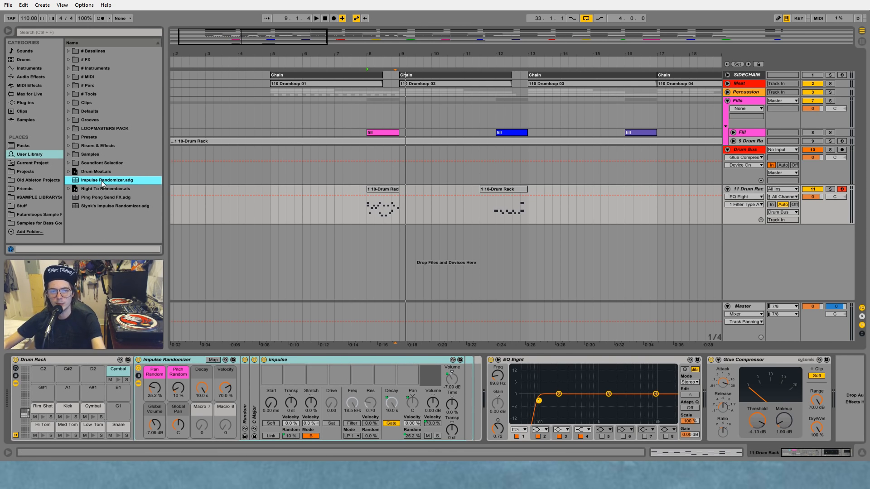
left_click_drag(107, 183, 67, 373)
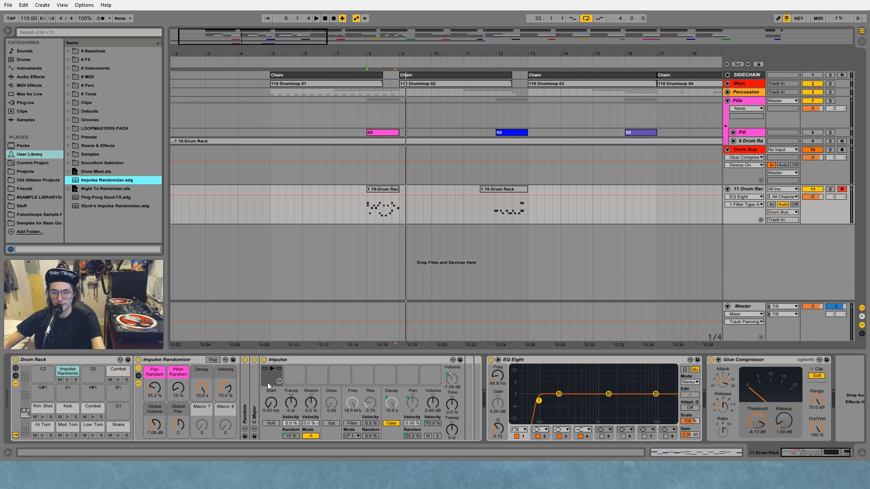